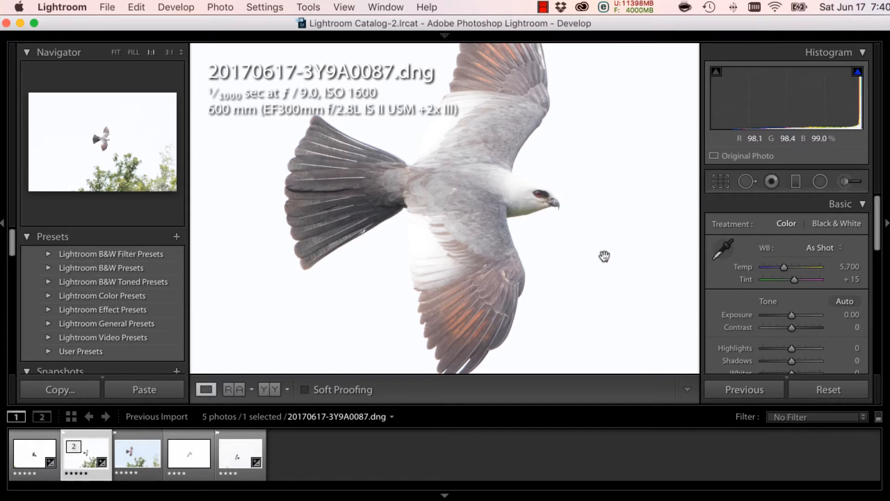
Set the kite photo's Exposure to -0.45, Highlights to -85, Whites to -47 and Blacks to -3.
{"action": "scroll", "coordinate": [878, 225], "scroll_direction": "down", "scroll_amount": 3}
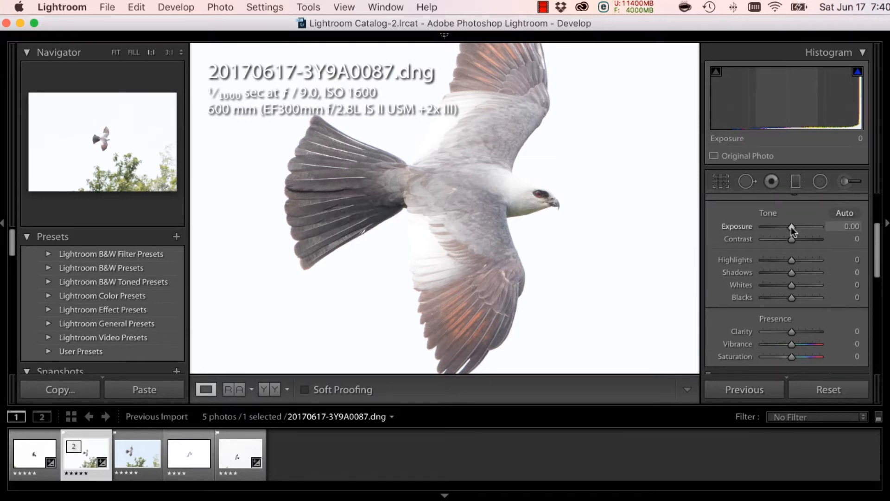
{"action": "left_click_drag", "start_coordinate": [791, 226], "coordinate": [788, 227]}
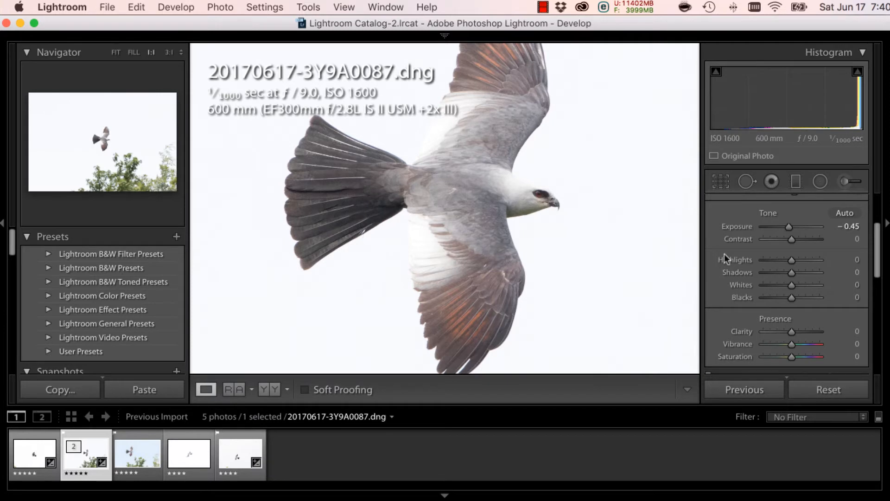
{"action": "left_click_drag", "start_coordinate": [789, 285], "coordinate": [763, 285]}
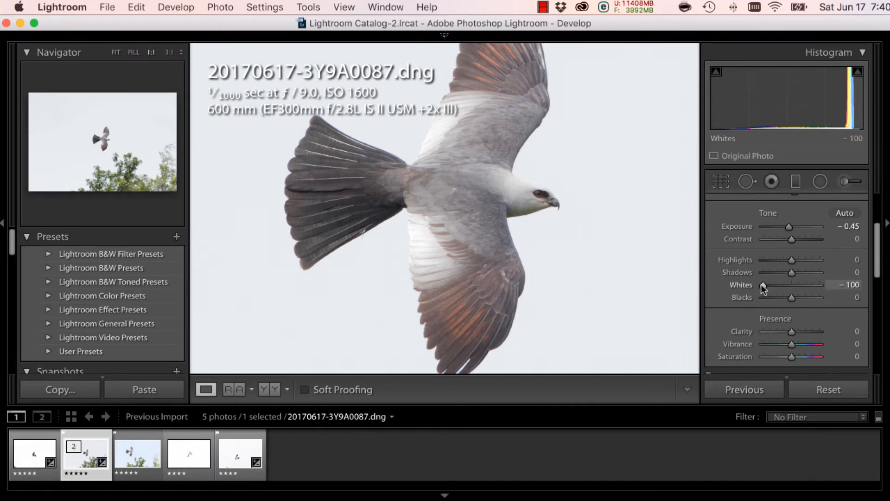
{"action": "left_click_drag", "start_coordinate": [762, 285], "coordinate": [768, 261]}
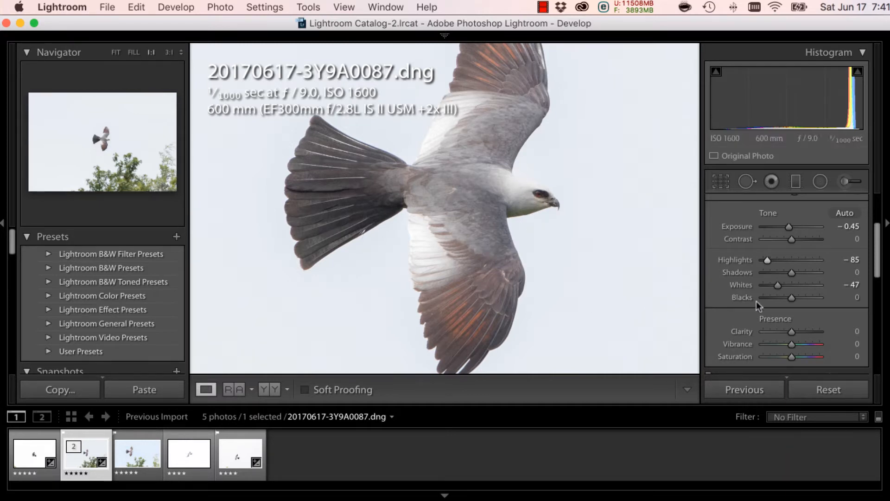
{"action": "mouse_move", "coordinate": [791, 300]}
{"action": "left_mouse_down"}
{"action": "mouse_move", "coordinate": [765, 299]}
{"action": "mouse_move", "coordinate": [791, 298]}
{"action": "left_mouse_up"}
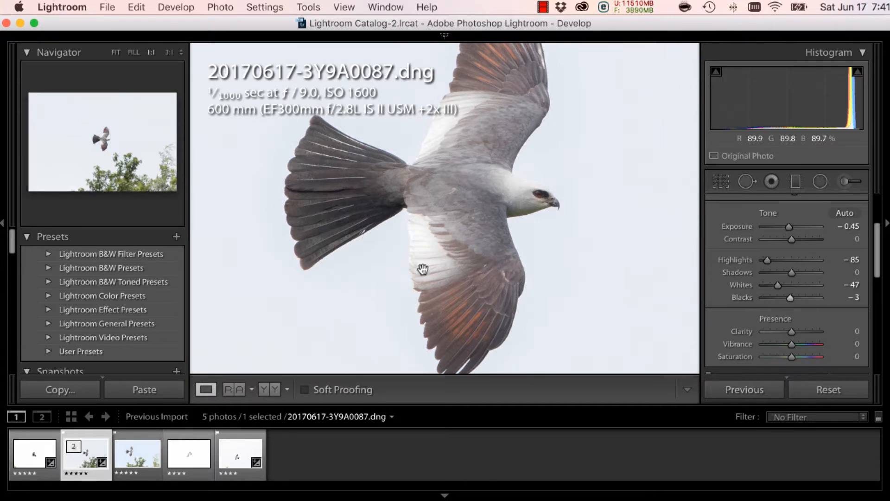
Open the adjusted photo for editing in Adobe Photoshop CC 2017.
{"action": "right_click", "coordinate": [453, 263]}
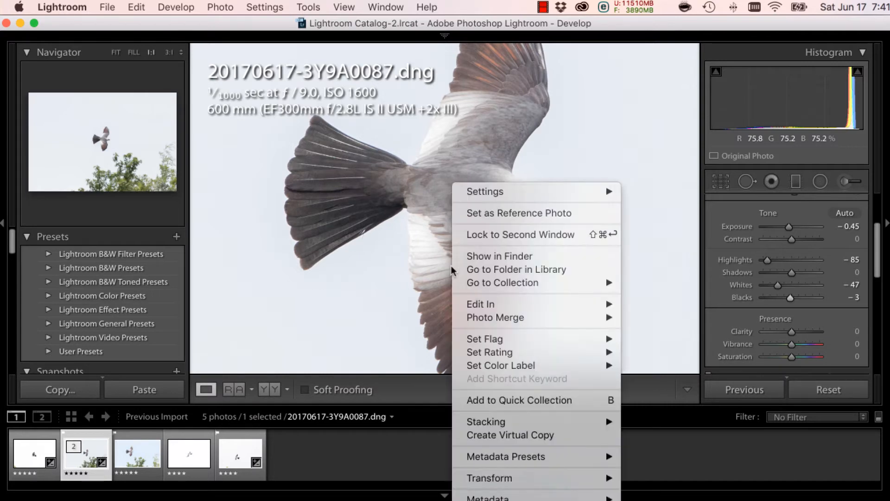
{"action": "mouse_move", "coordinate": [550, 305]}
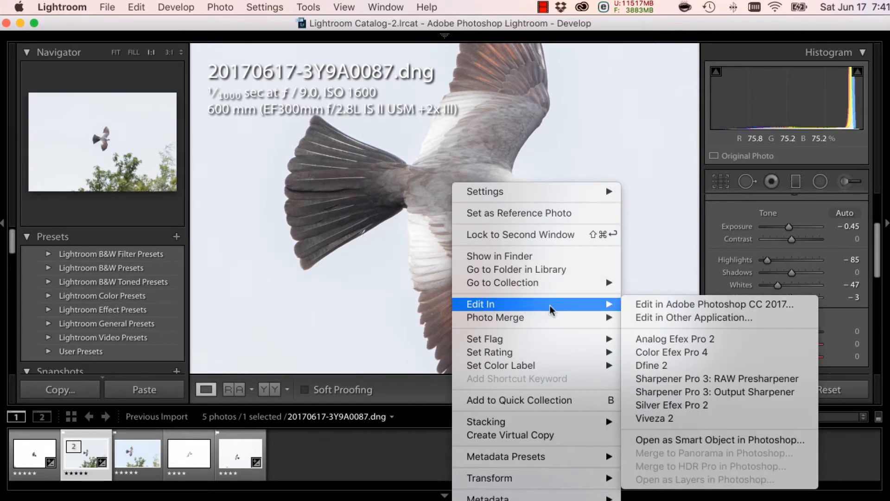
{"action": "left_click", "coordinate": [657, 307]}
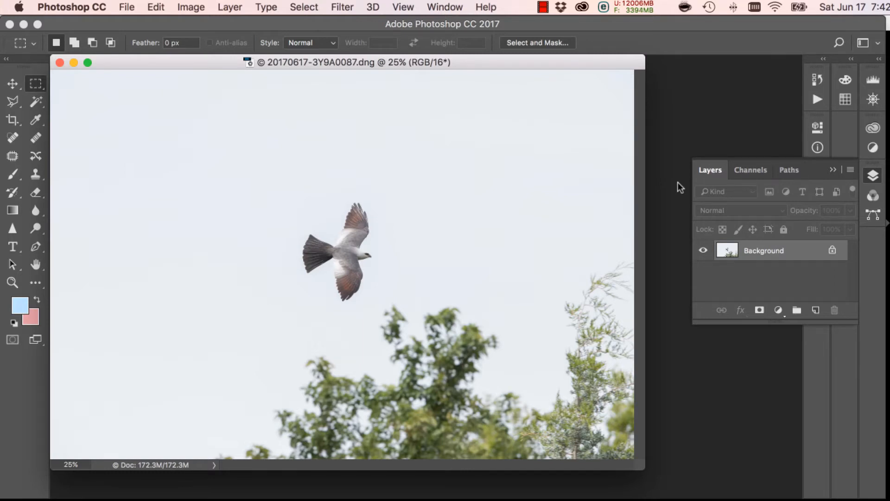
Try to select the sky around the bird with the Magic Wand at tolerance 5.
{"action": "key", "text": "super+equal"}
{"action": "key", "text": "super+equal"}
{"action": "key", "text": "super+equal"}
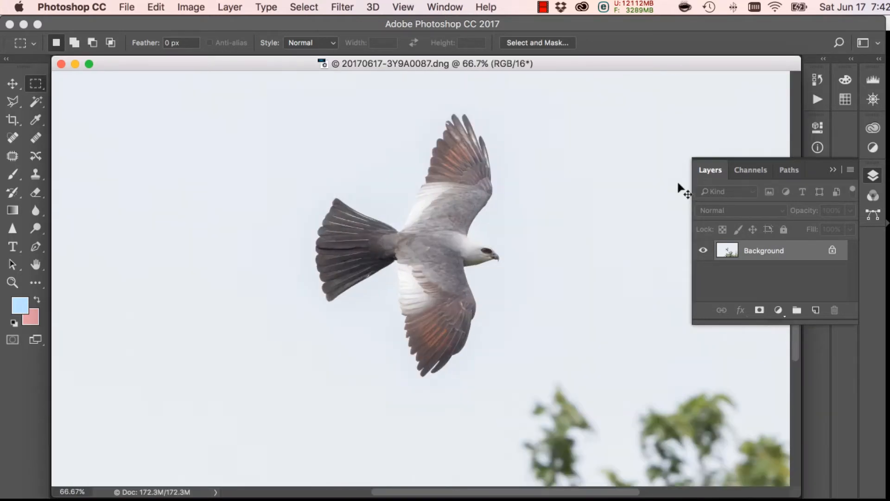
{"action": "key", "text": "super+equal"}
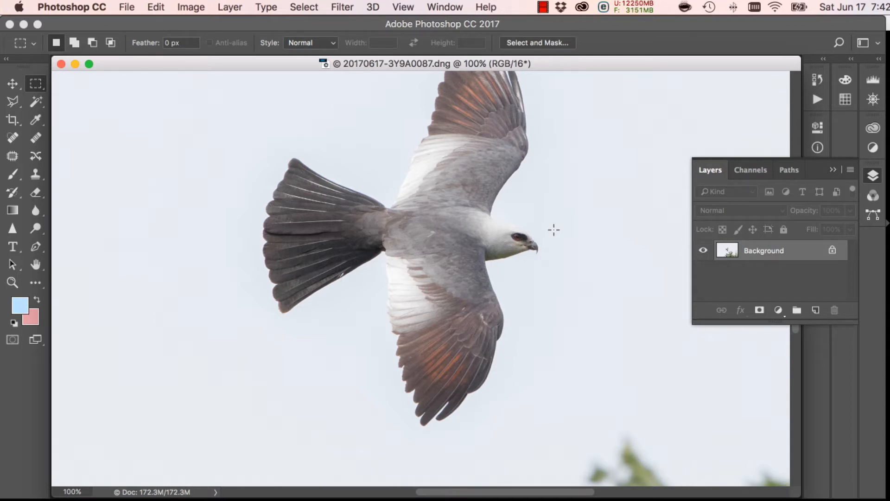
{"action": "left_click", "coordinate": [36, 106]}
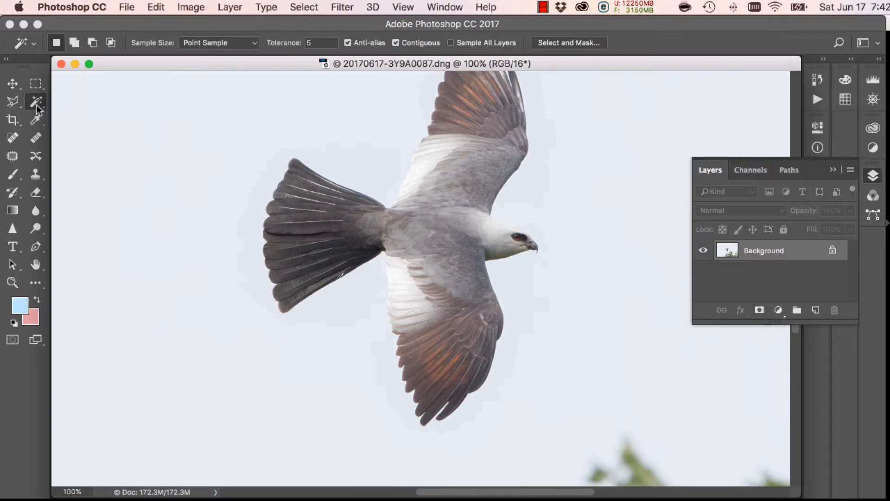
{"action": "left_click", "coordinate": [384, 171]}
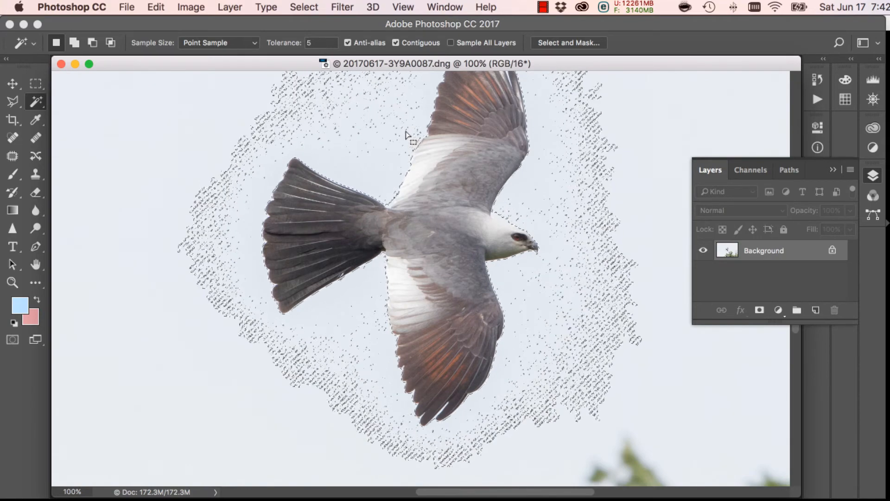
Try selecting the sky again with the Magic Wand tolerance raised to 20.
{"action": "left_click", "coordinate": [310, 43]}
{"action": "type", "text": "20"}
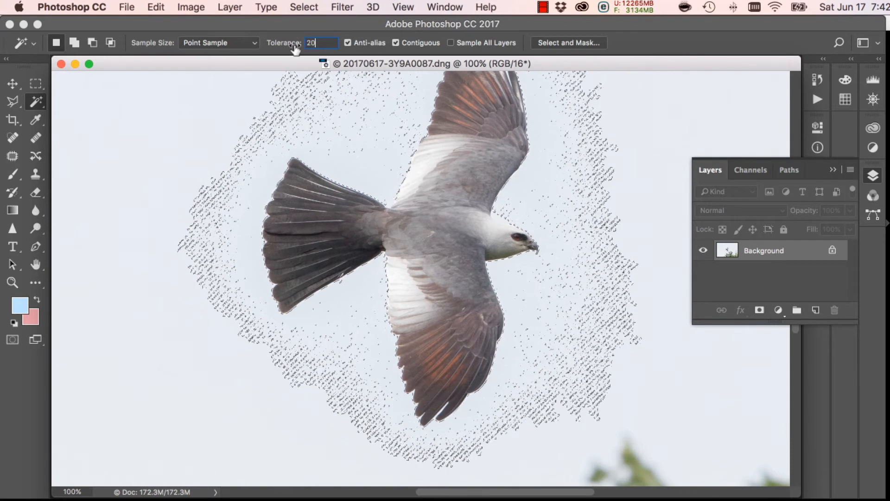
{"action": "left_click", "coordinate": [229, 124]}
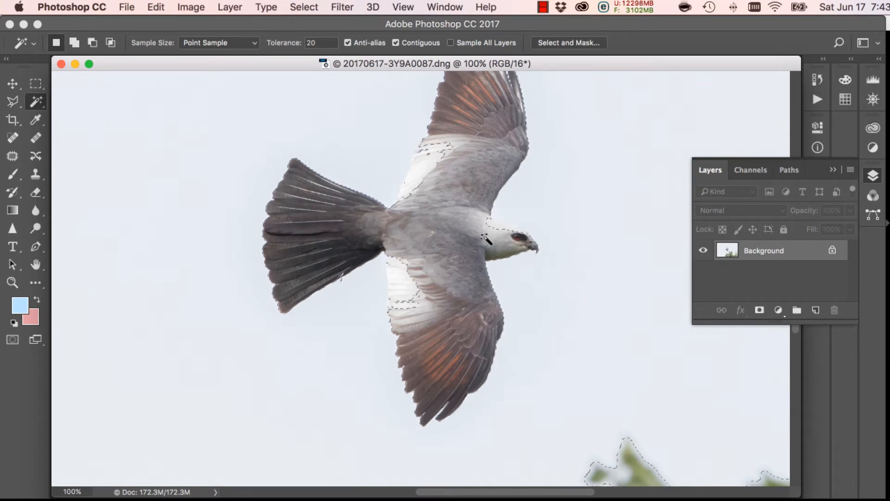
Try to select the sky with Color Range by sampling the pale sky beside the bird's tail.
{"action": "left_click", "coordinate": [295, 7]}
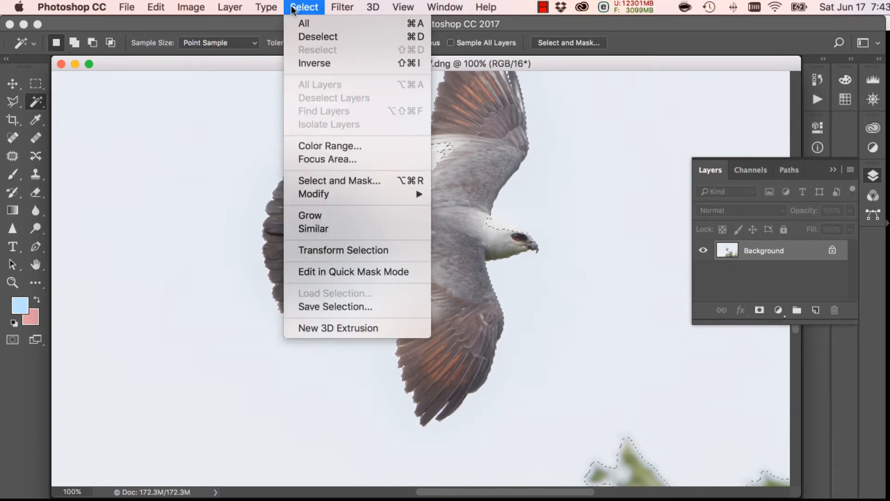
{"action": "left_click", "coordinate": [315, 144]}
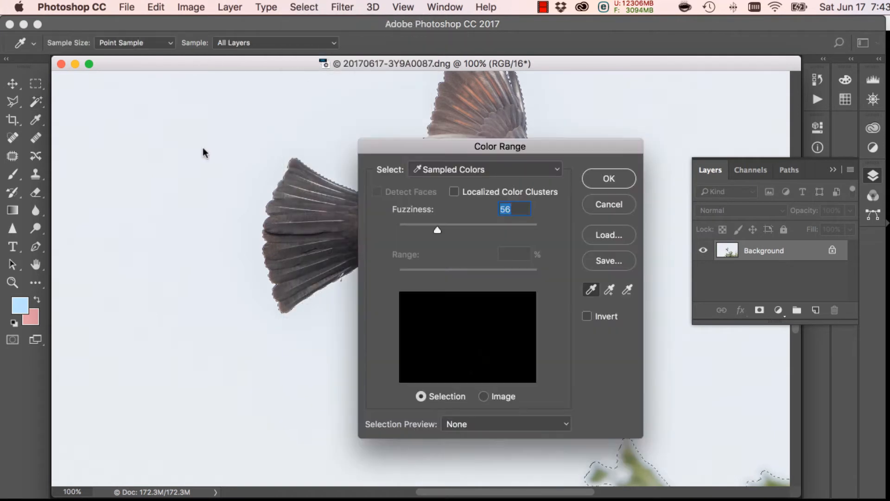
{"action": "left_click", "coordinate": [220, 164]}
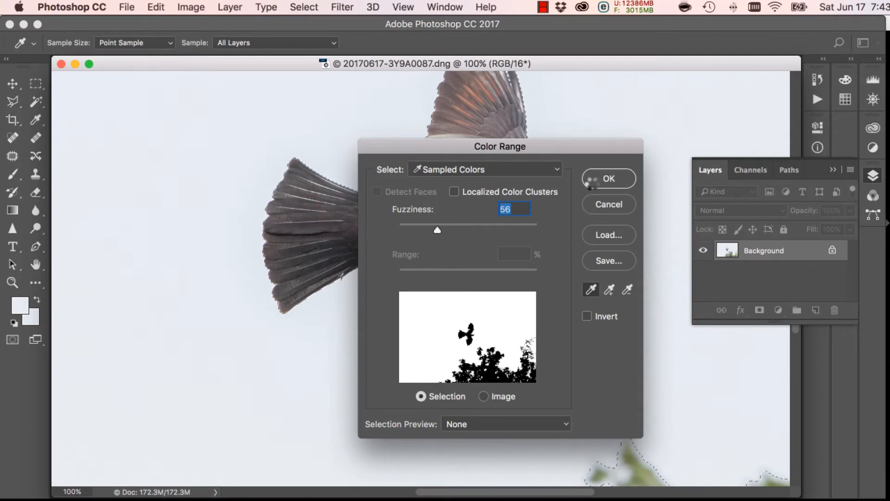
{"action": "left_click", "coordinate": [609, 180]}
{"action": "key", "text": "w"}
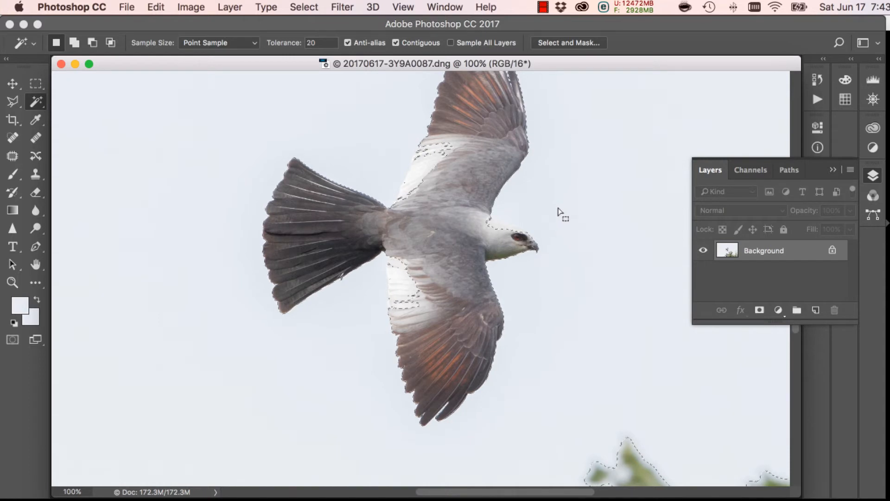
Select the whole image and copy it onto a new layer with Normal mode and 100% opacity.
{"action": "left_click", "coordinate": [301, 7]}
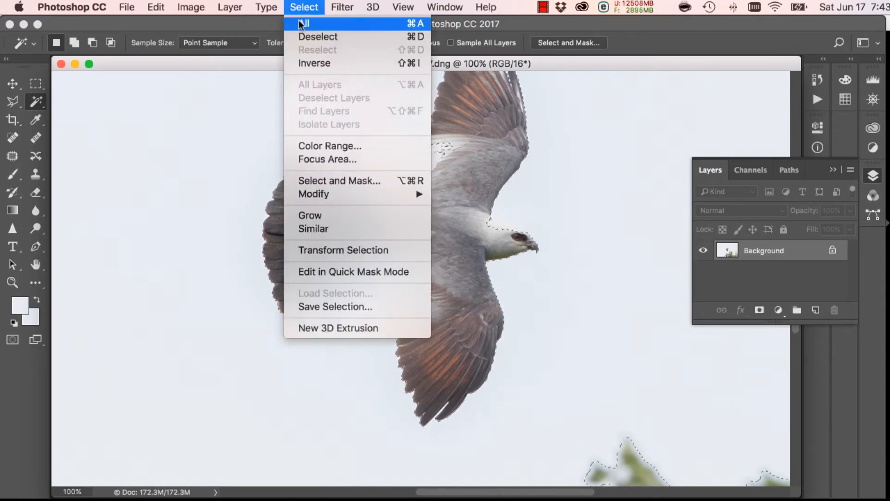
{"action": "left_click", "coordinate": [302, 22]}
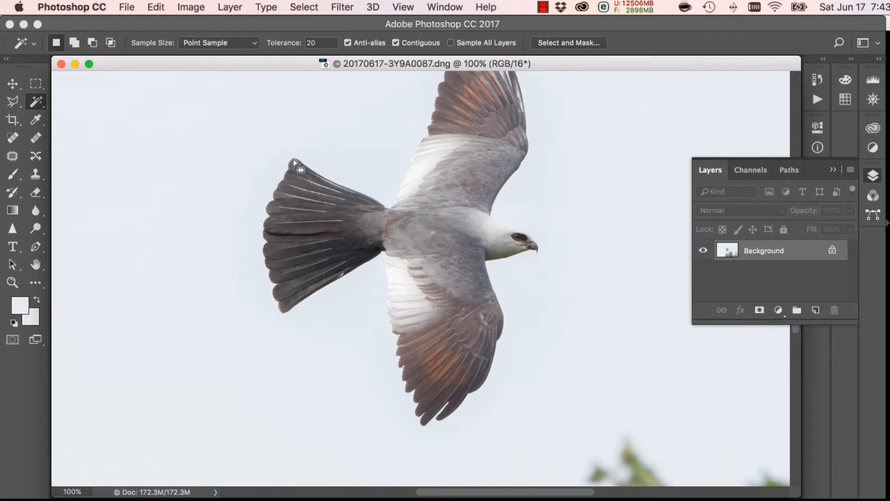
{"action": "key", "text": "super+shift+n"}
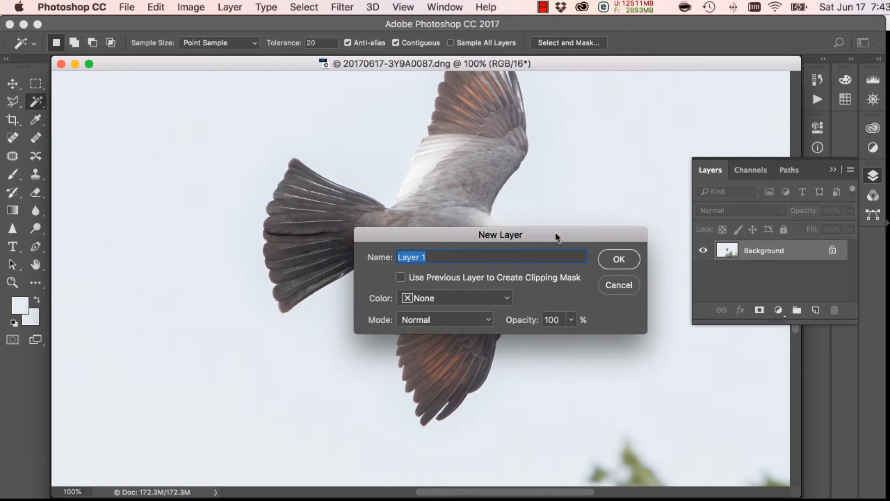
{"action": "left_click", "coordinate": [613, 261]}
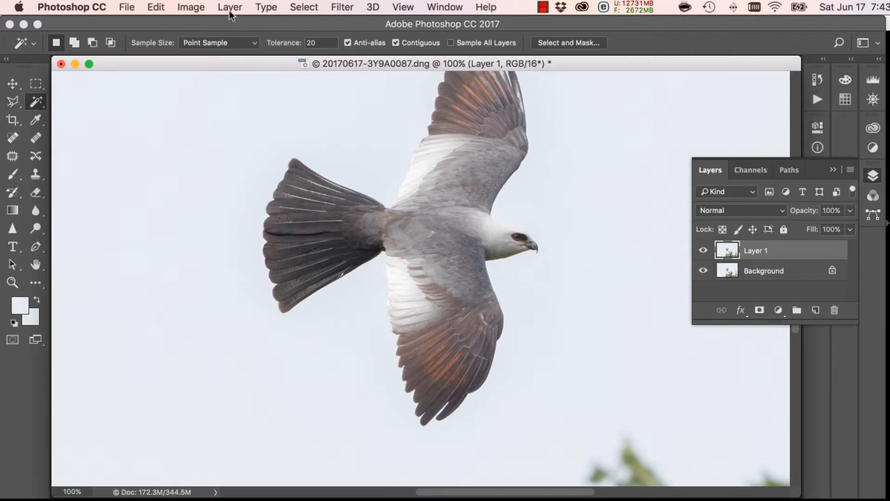
Apply Hue/Saturation to the copied layer with Saturation at +100.
{"action": "left_click", "coordinate": [203, 9]}
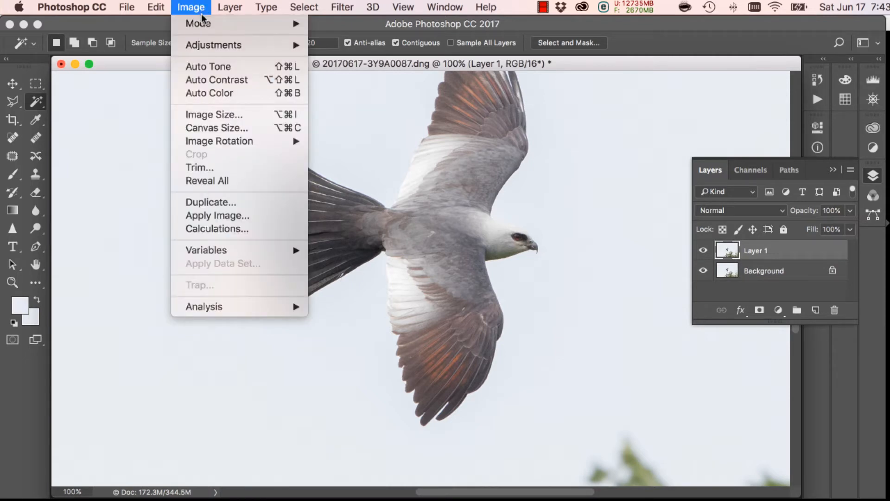
{"action": "mouse_move", "coordinate": [224, 52]}
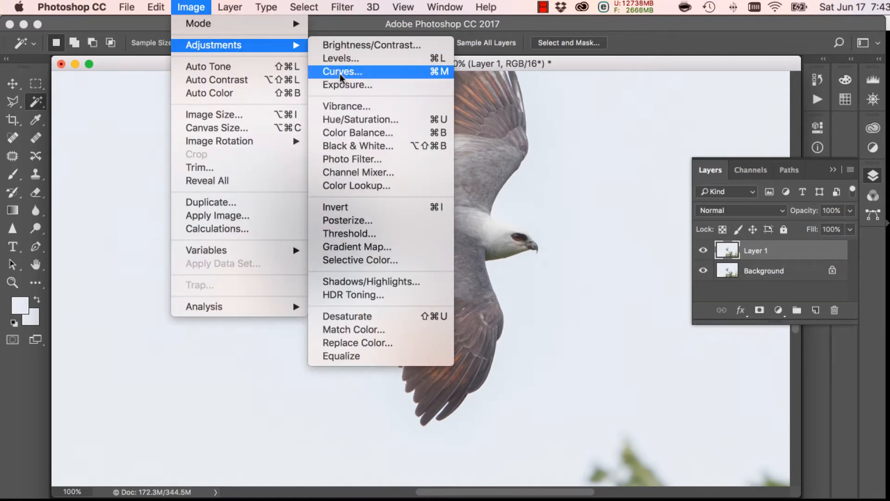
{"action": "left_click", "coordinate": [360, 120]}
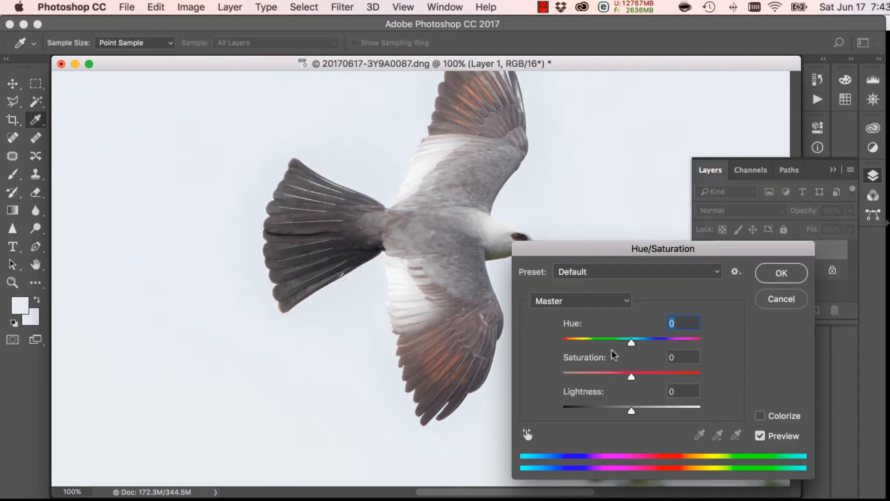
{"action": "left_click_drag", "start_coordinate": [632, 377], "coordinate": [714, 372]}
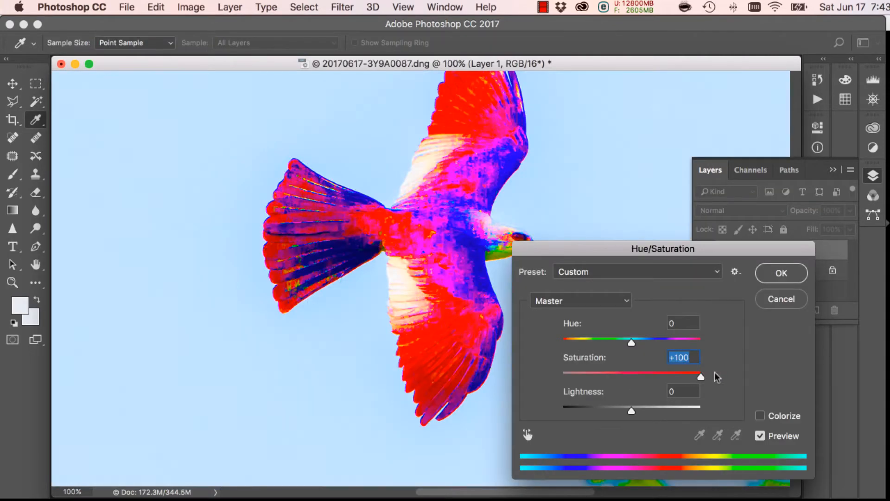
{"action": "left_click", "coordinate": [782, 274]}
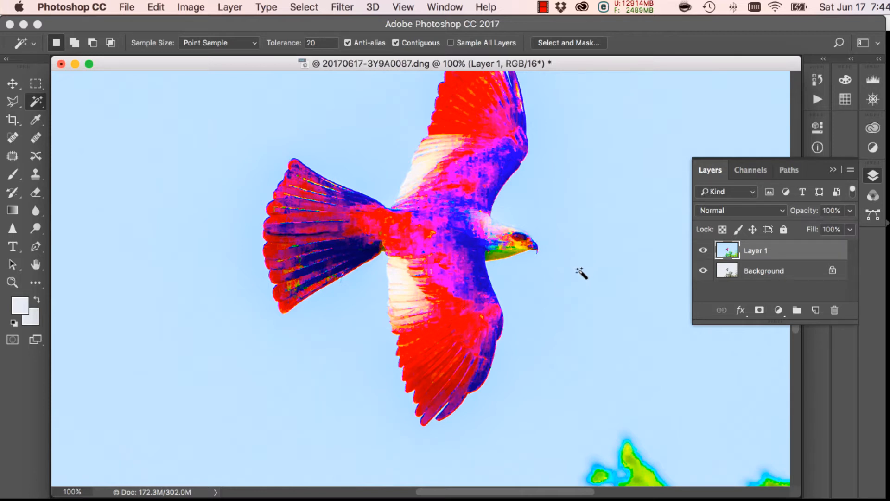
Select the sky with Color Range by sampling the saturated blue beside the bird's tail.
{"action": "left_click", "coordinate": [304, 8]}
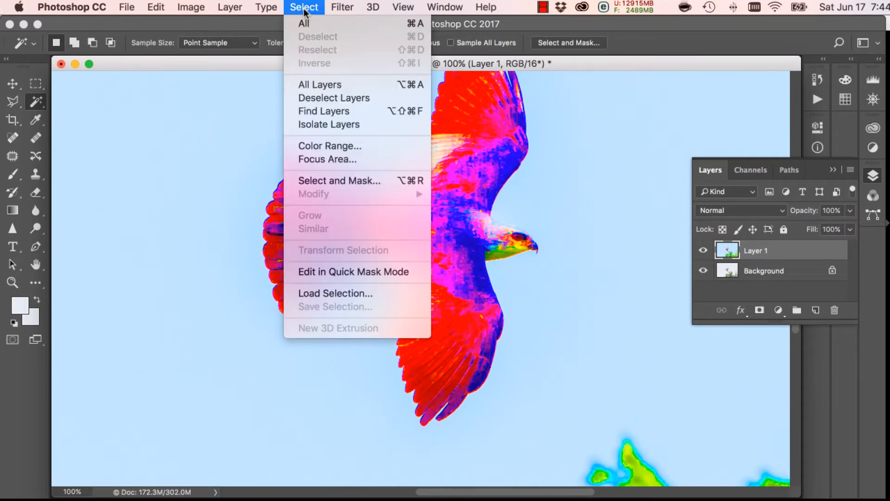
{"action": "left_click", "coordinate": [313, 146]}
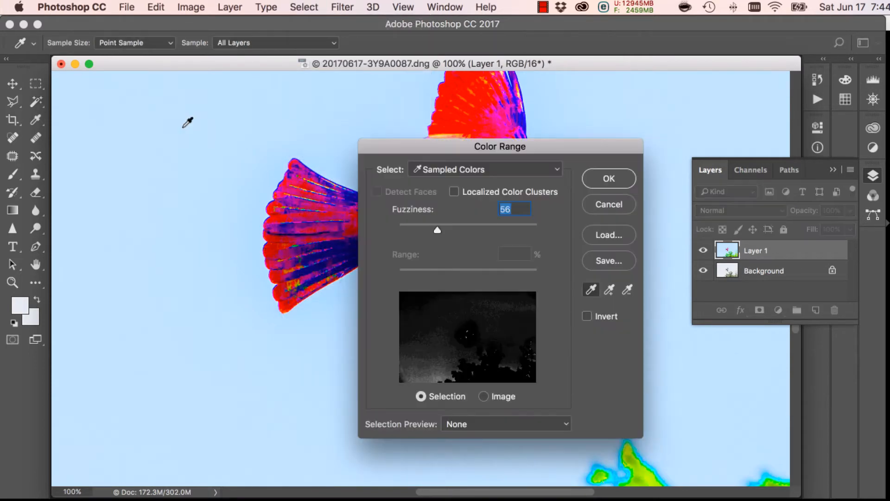
{"action": "left_click", "coordinate": [184, 127]}
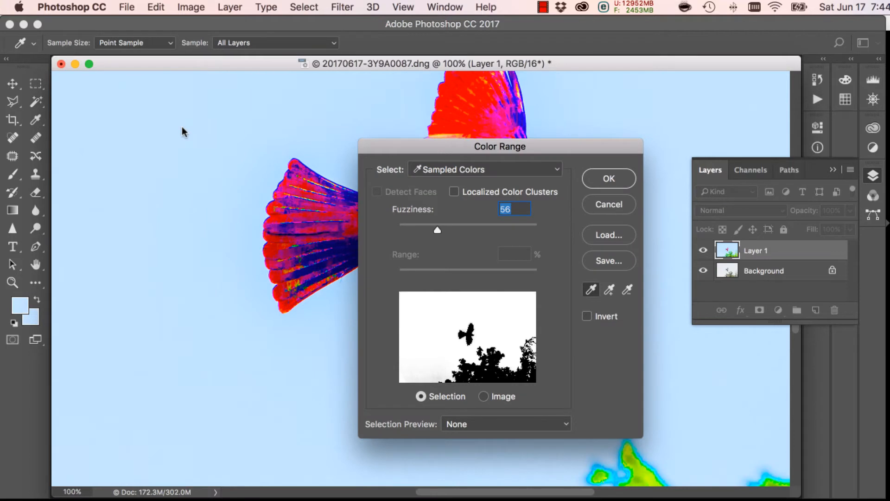
{"action": "left_click", "coordinate": [603, 179]}
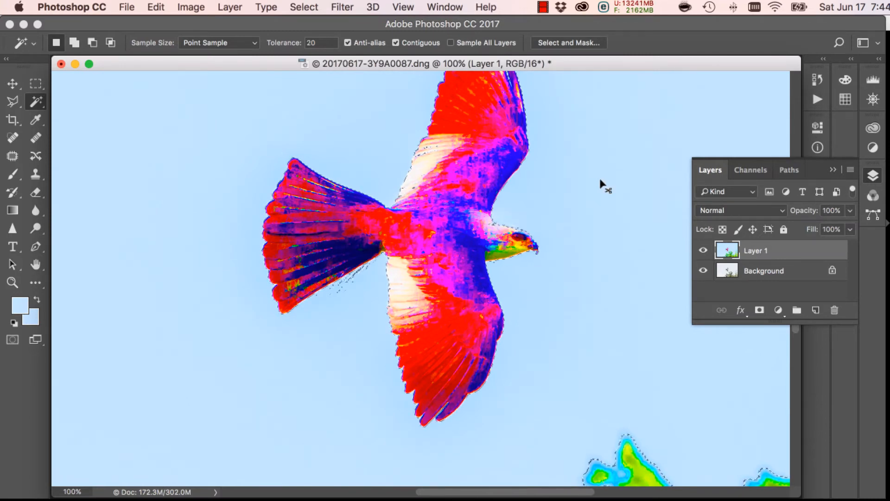
Subtract the strip around the bird's head and beak from the sky selection with the Polygonal Lasso at 0 px feather.
{"action": "key", "text": "super+equal"}
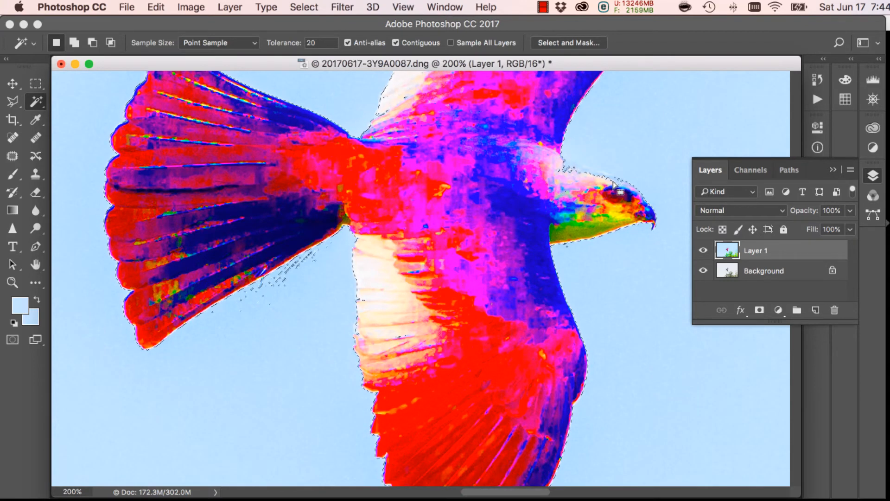
{"action": "left_click", "coordinate": [14, 105]}
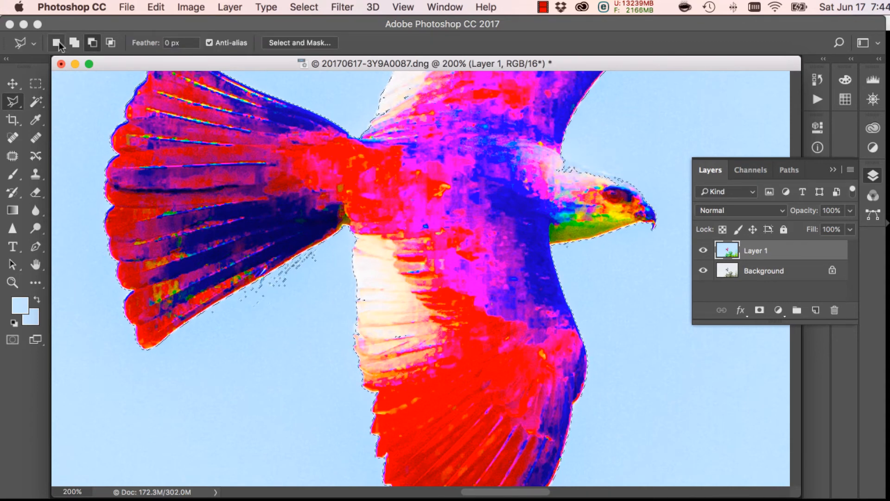
{"action": "left_click", "coordinate": [93, 42]}
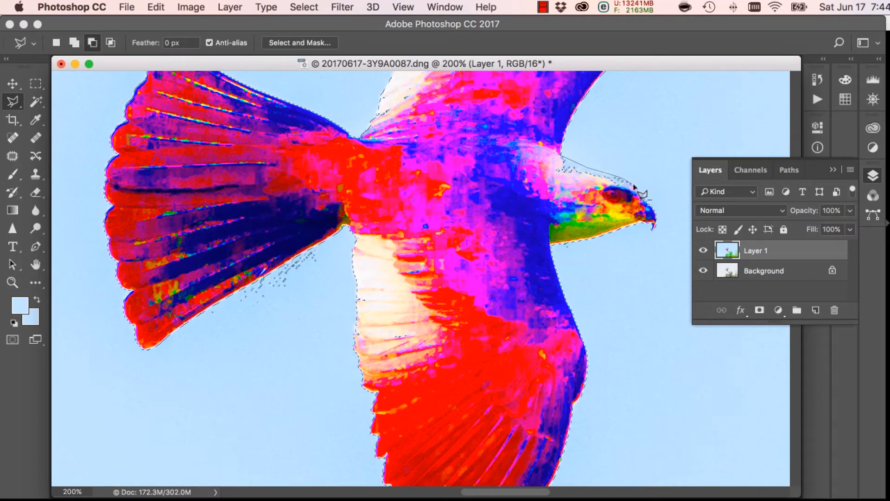
{"action": "left_click", "coordinate": [605, 215]}
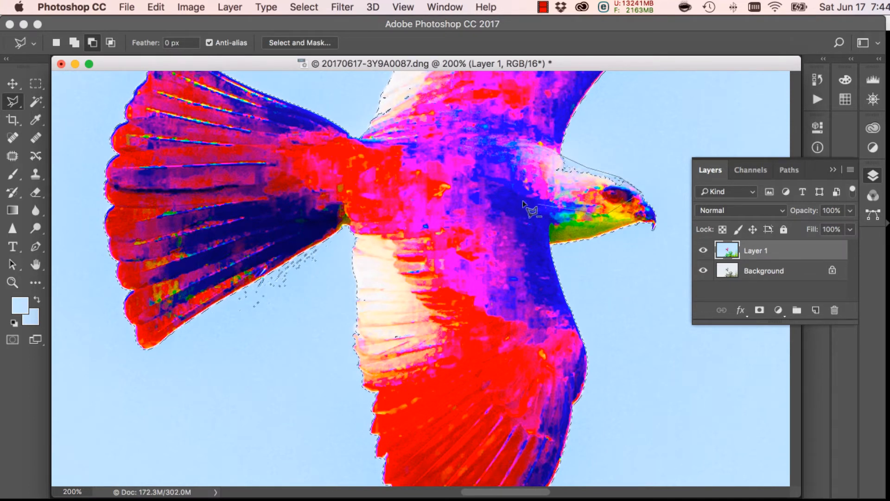
{"action": "left_click", "coordinate": [520, 200]}
{"action": "left_click", "coordinate": [524, 157]}
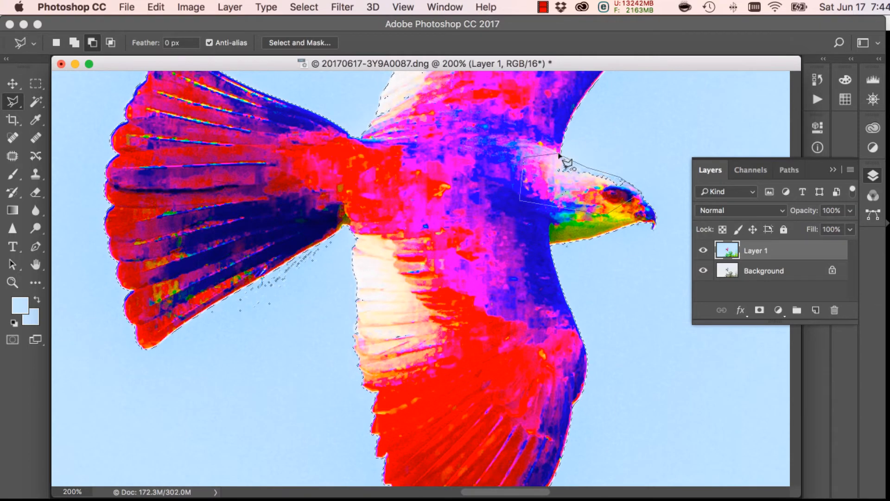
{"action": "left_click", "coordinate": [560, 155]}
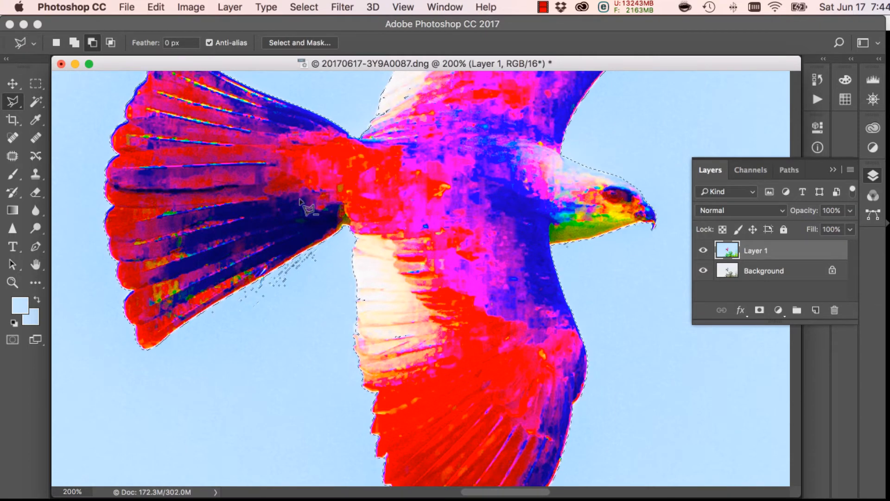
Add the speckled area along the tail's lower edge to the sky selection with the Polygonal Lasso.
{"action": "left_click", "coordinate": [75, 43]}
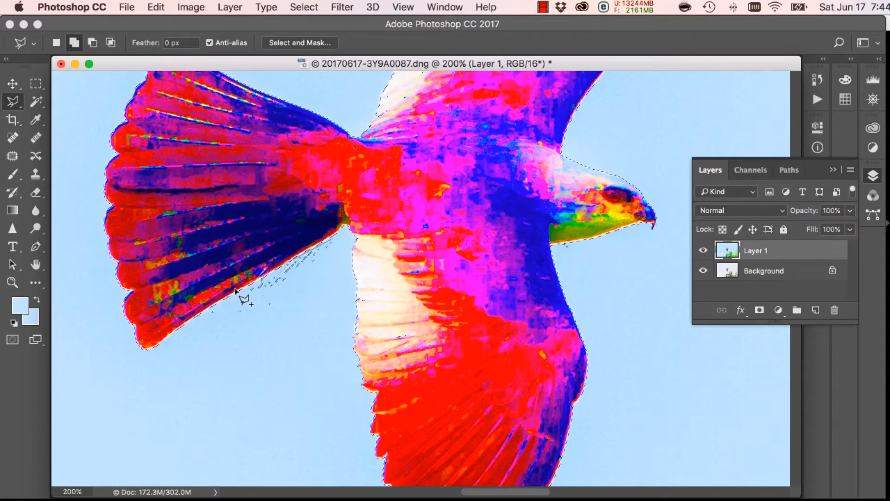
{"action": "left_click", "coordinate": [202, 313]}
{"action": "left_click", "coordinate": [243, 374]}
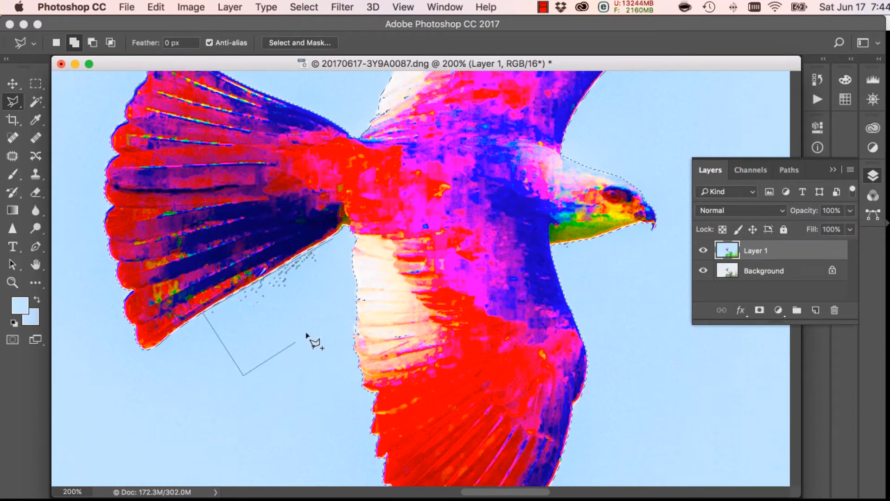
{"action": "left_click", "coordinate": [317, 322]}
{"action": "left_click", "coordinate": [335, 242]}
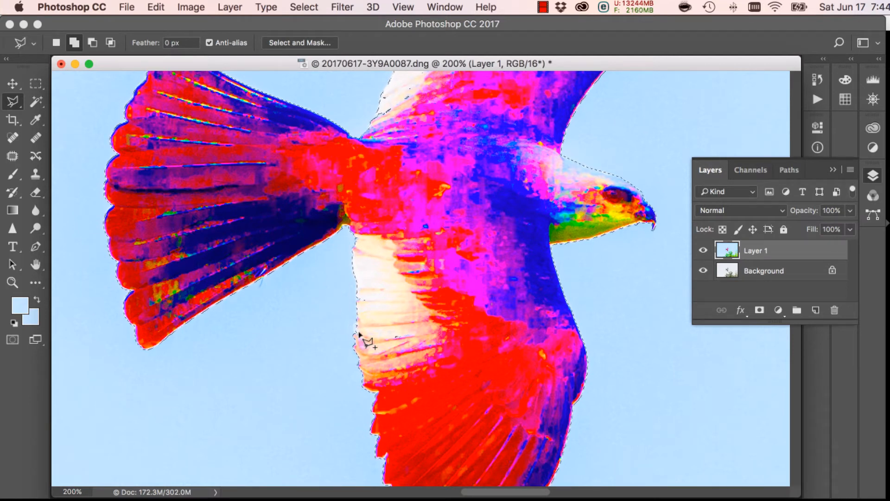
Subtract the stray patch on the white feathers at the lower wing's edge from the sky selection.
{"action": "left_click", "coordinate": [92, 42]}
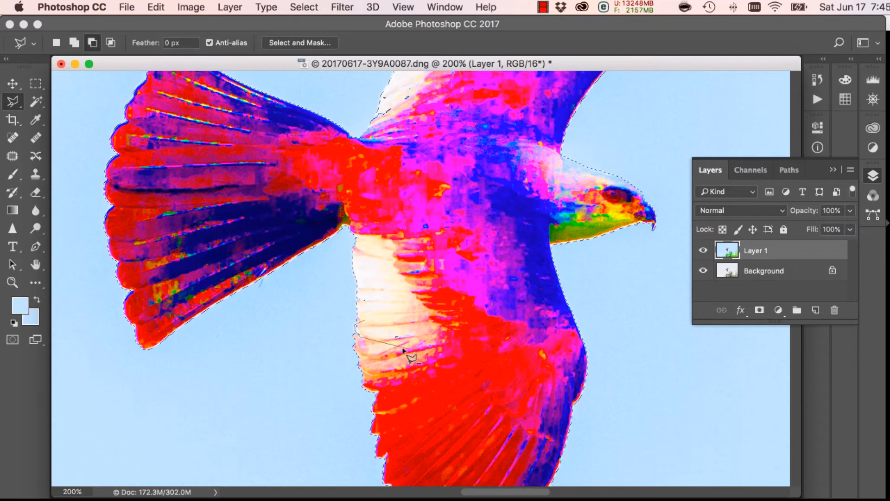
{"action": "left_click", "coordinate": [368, 321]}
{"action": "scroll", "coordinate": [446, 240], "scroll_direction": "down", "scroll_amount": 2}
{"action": "scroll", "coordinate": [445, 241], "scroll_direction": "down", "scroll_amount": 3}
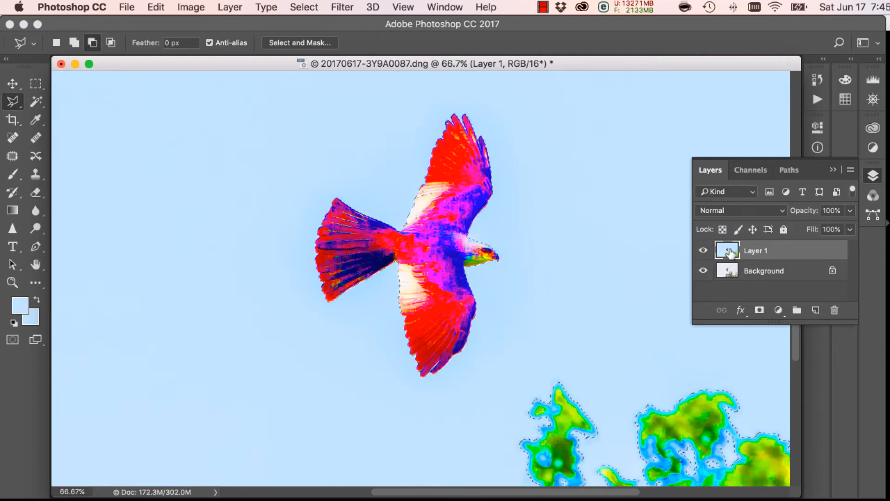
Copy the selected sky from the Background onto a new layer with Normal mode and 100% opacity.
{"action": "left_click", "coordinate": [730, 271]}
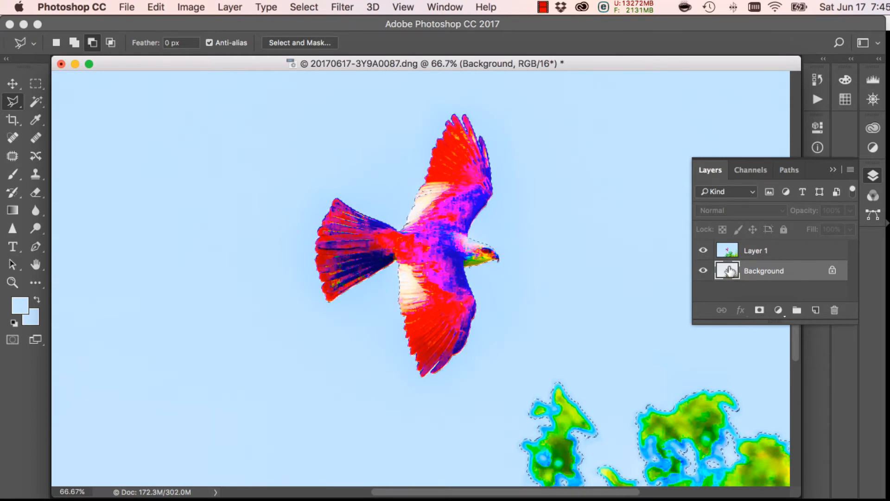
{"action": "key", "text": "super+shift+n"}
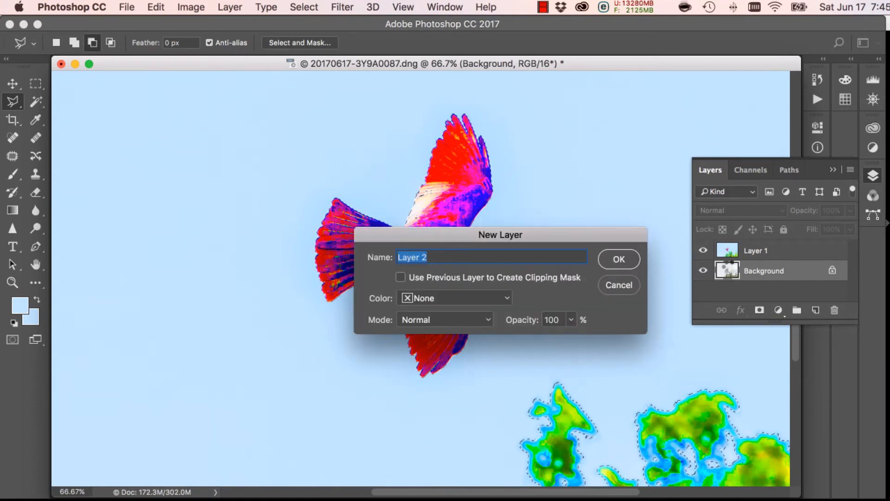
{"action": "key", "text": "Return"}
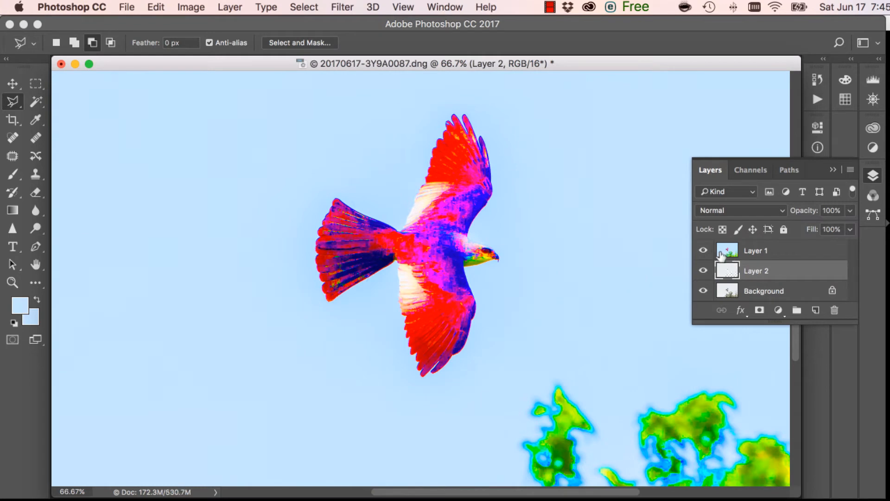
Hide Layer 1 and the Background to isolate the copied sky, and rename its layer "sky".
{"action": "left_click", "coordinate": [704, 250]}
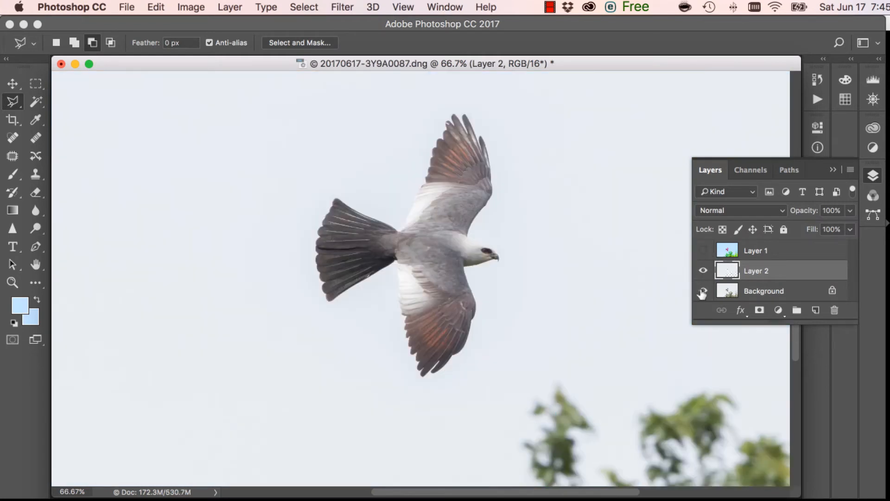
{"action": "left_click", "coordinate": [702, 292]}
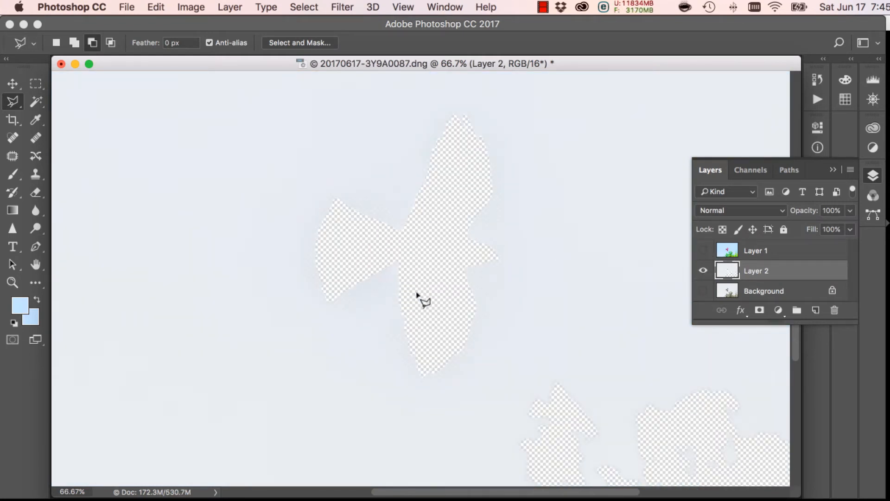
{"action": "double_click", "coordinate": [757, 272]}
{"action": "type", "text": "sky"}
{"action": "key", "text": "Return"}
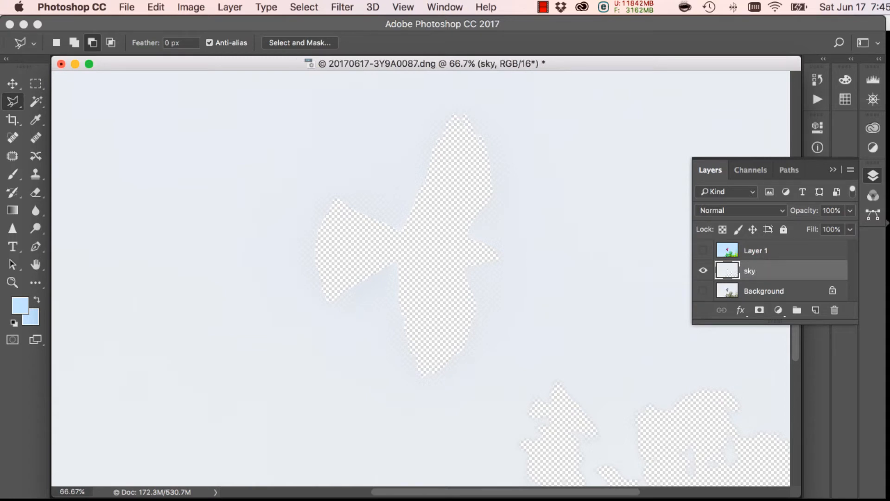
Show the Background and Layer 1 again, and lock the sky layer's transparent pixels.
{"action": "left_click", "coordinate": [704, 291]}
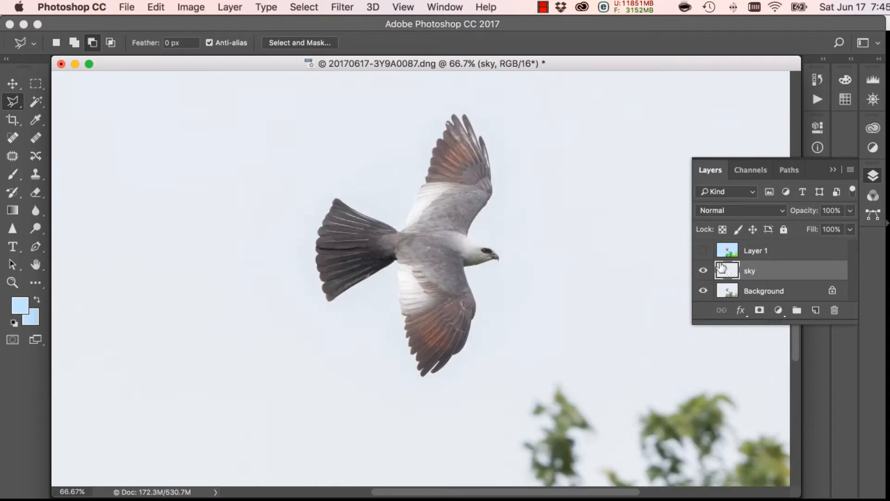
{"action": "left_click", "coordinate": [704, 251]}
{"action": "left_click", "coordinate": [730, 250]}
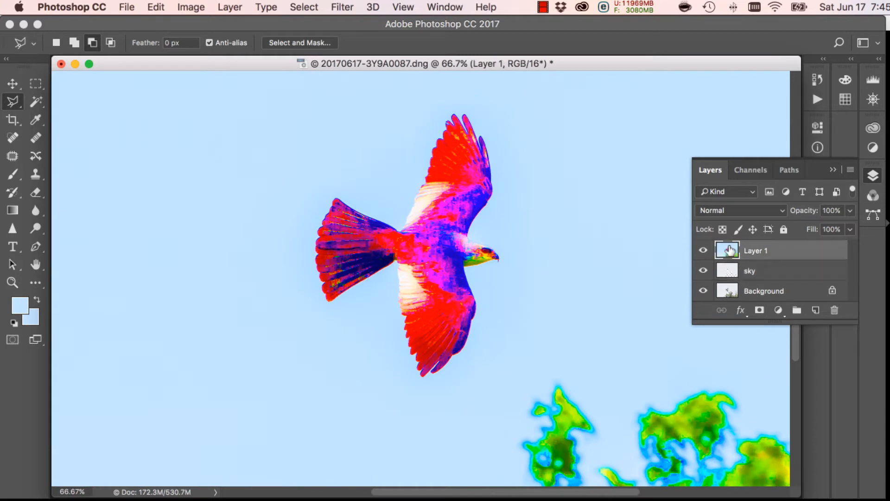
{"action": "left_click", "coordinate": [727, 275]}
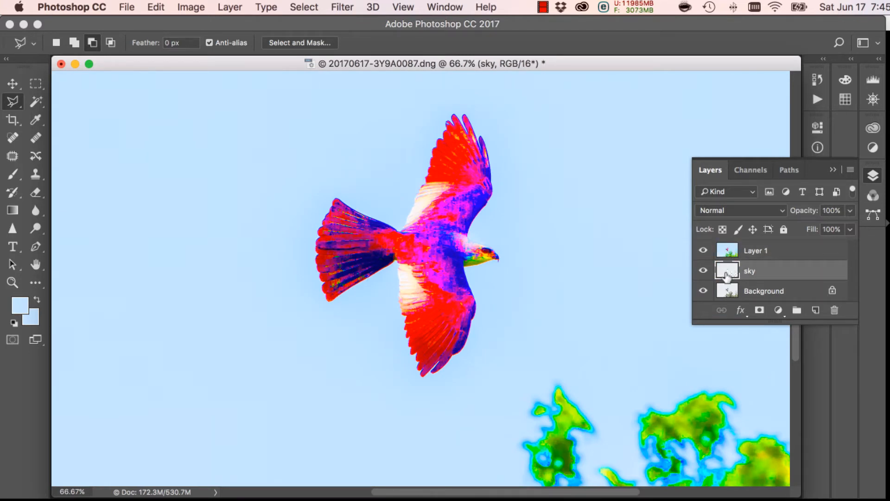
{"action": "key", "text": "slash"}
Select the bird-shaped transparent hole in the sky layer with the Magic Wand at a tolerance of 30.
{"action": "left_click", "coordinate": [40, 102]}
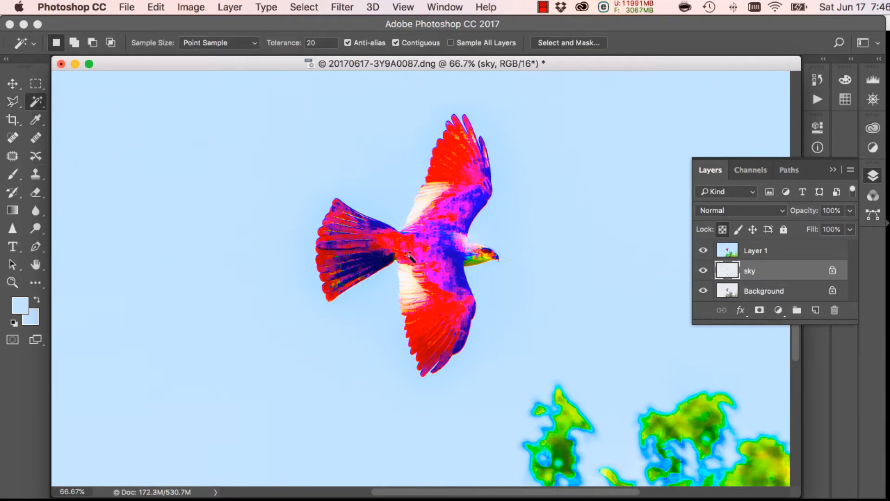
{"action": "left_click", "coordinate": [433, 252]}
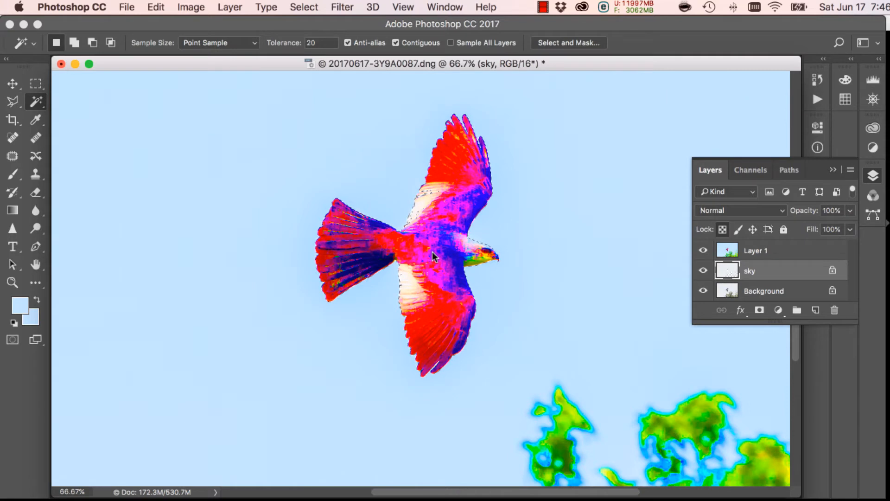
{"action": "left_click", "coordinate": [322, 43]}
{"action": "type", "text": "30"}
{"action": "key", "text": "Return"}
{"action": "left_click", "coordinate": [432, 242]}
{"action": "left_click", "coordinate": [444, 267]}
Hide Layer 1 and copy the selected bird from the Background onto a new layer with Normal mode and 100% opacity.
{"action": "left_click", "coordinate": [727, 291]}
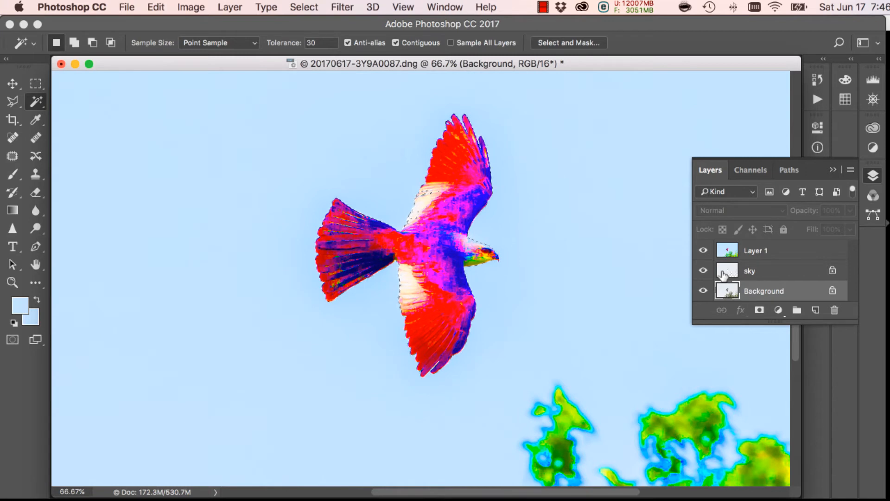
{"action": "left_click", "coordinate": [703, 251]}
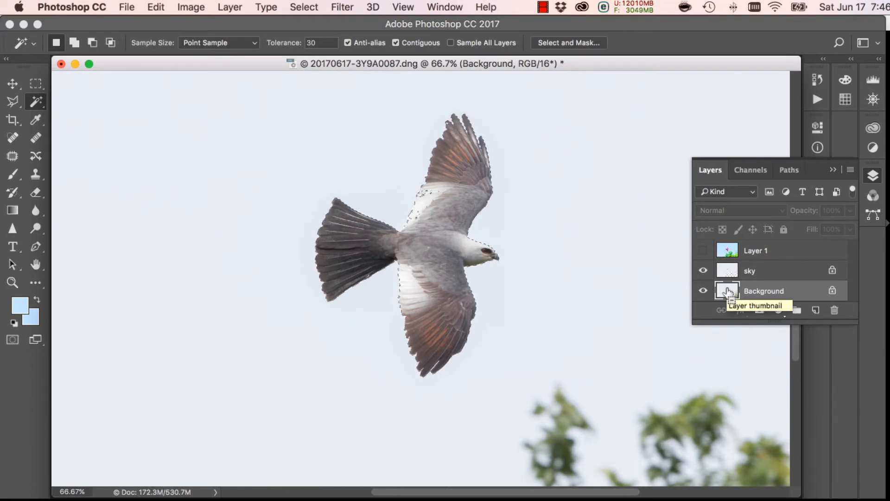
{"action": "key", "text": "super+shift+n"}
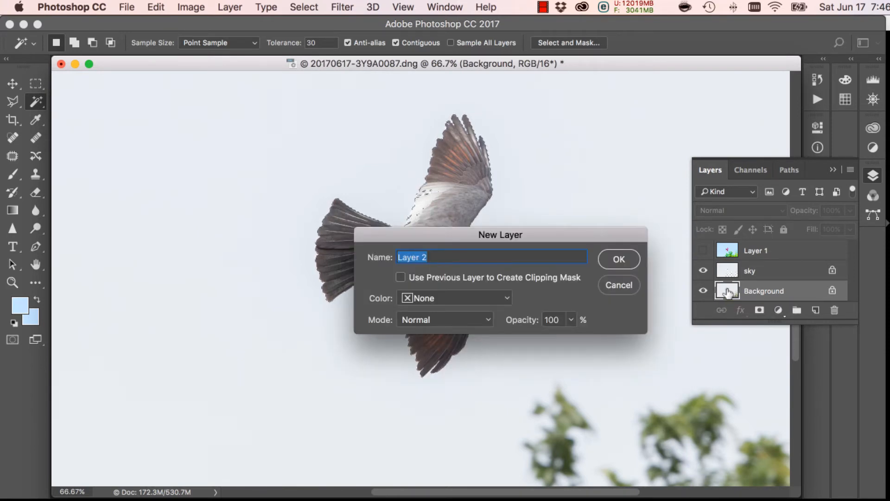
{"action": "key", "text": "Return"}
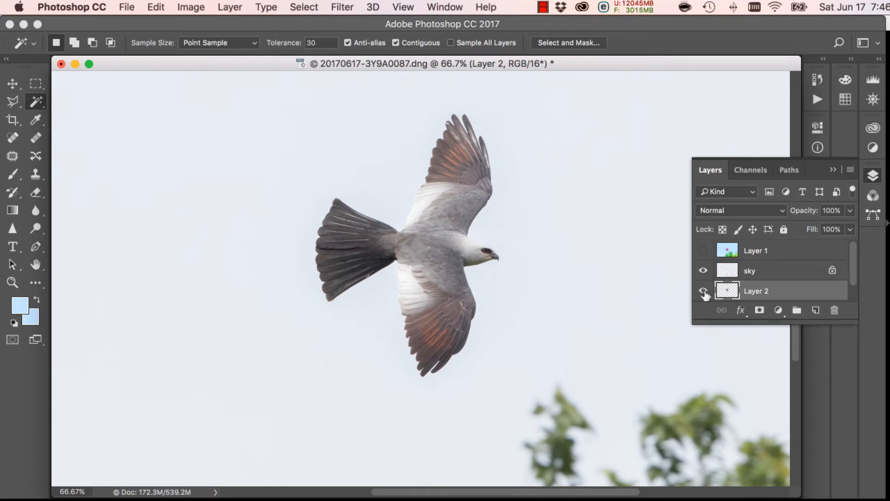
Toggle the visibility of Layer 2 and the Background to examine the separated bird, sky and tree areas.
{"action": "left_click", "coordinate": [705, 293]}
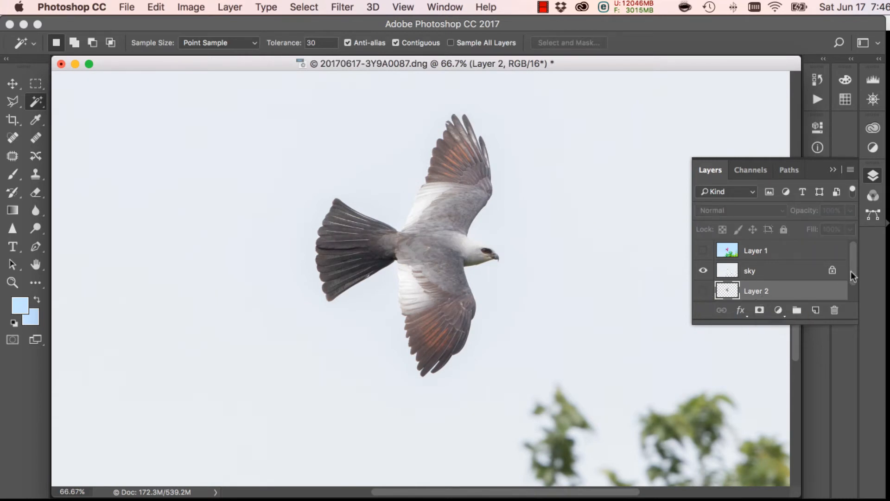
{"action": "left_click_drag", "start_coordinate": [851, 273], "coordinate": [853, 286]}
{"action": "left_click", "coordinate": [704, 273]}
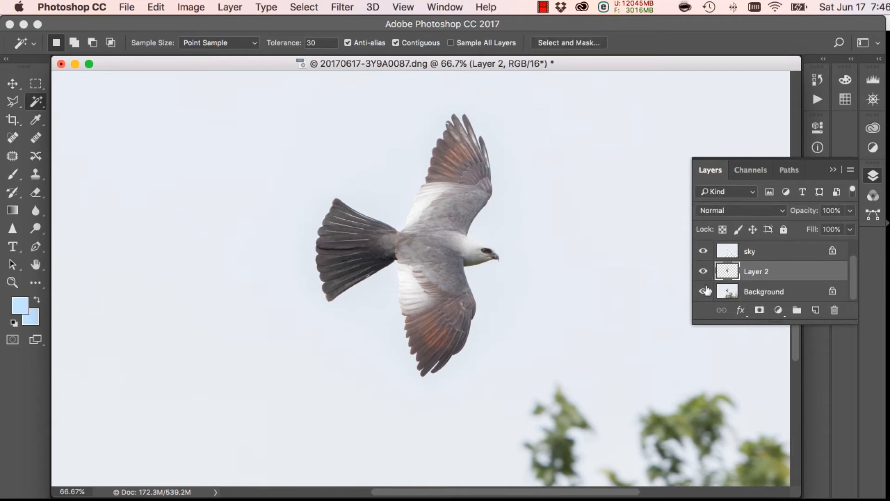
{"action": "left_click", "coordinate": [704, 292]}
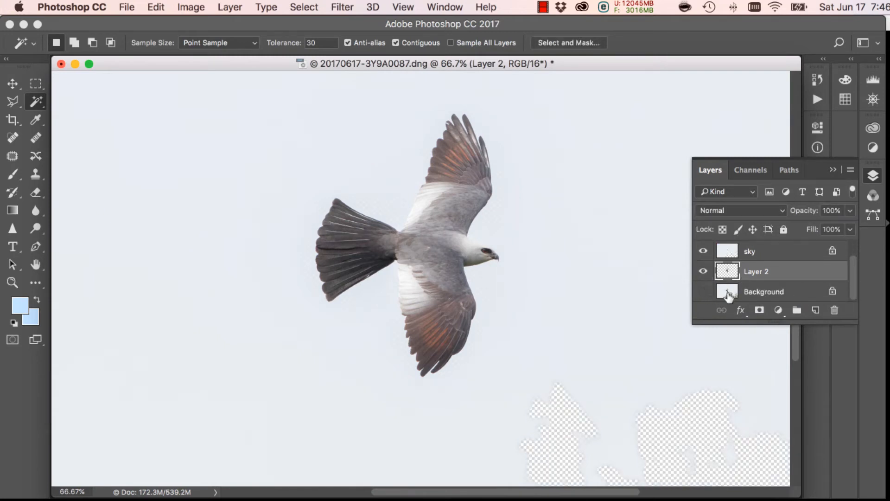
{"action": "left_click", "coordinate": [704, 292]}
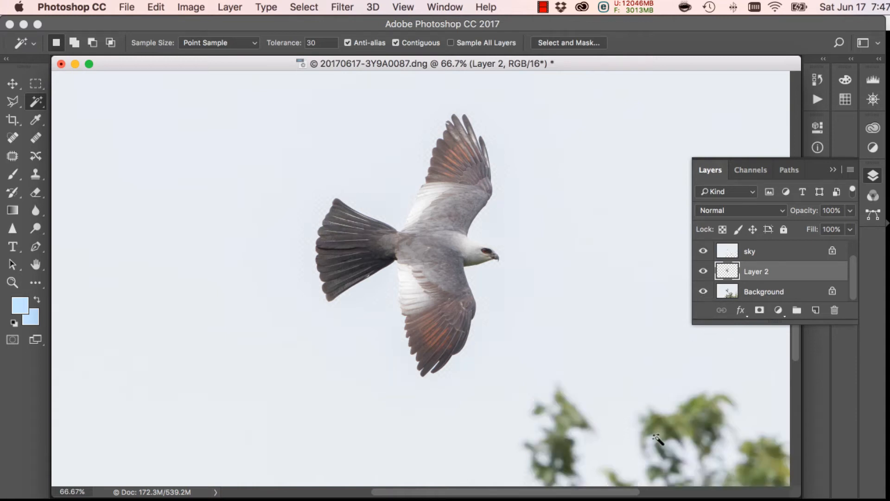
{"action": "left_click", "coordinate": [704, 292]}
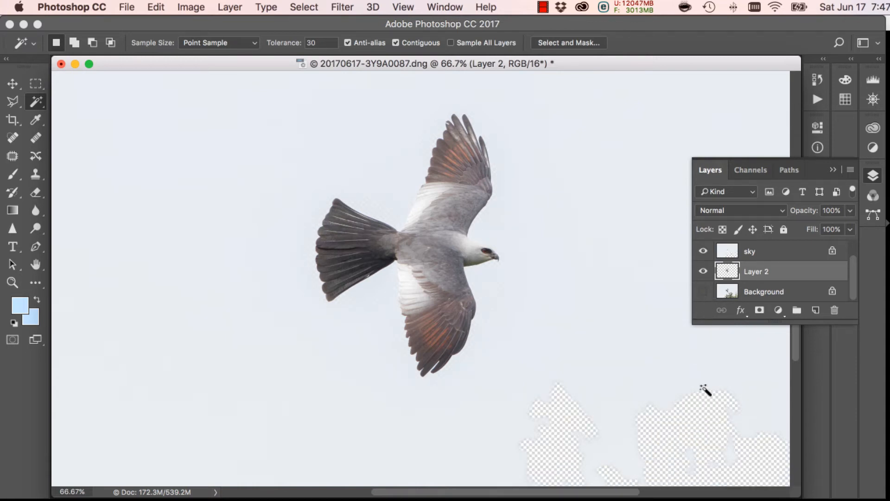
{"action": "left_click", "coordinate": [704, 292]}
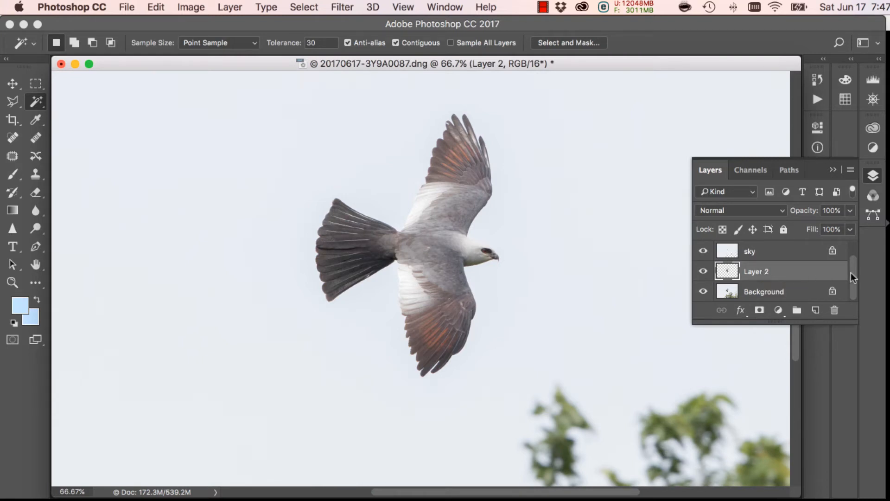
Delete the oversaturated Layer 1.
{"action": "left_click_drag", "start_coordinate": [851, 273], "coordinate": [851, 244]}
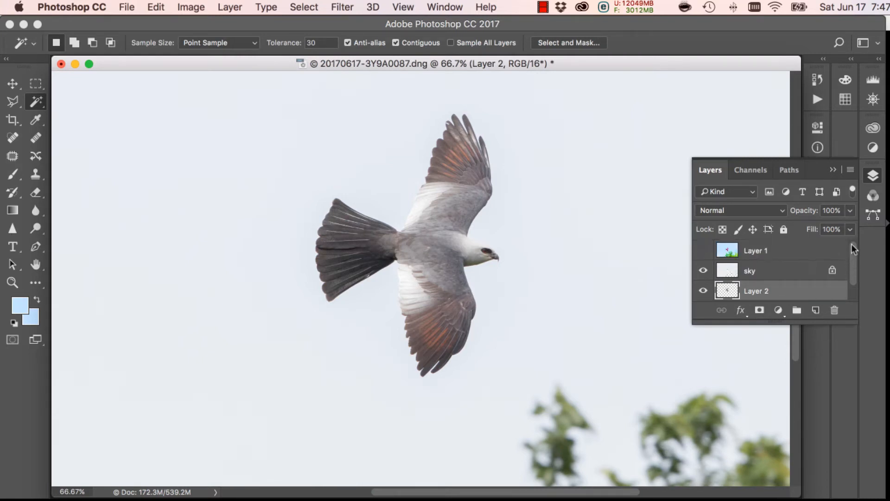
{"action": "left_click", "coordinate": [744, 253]}
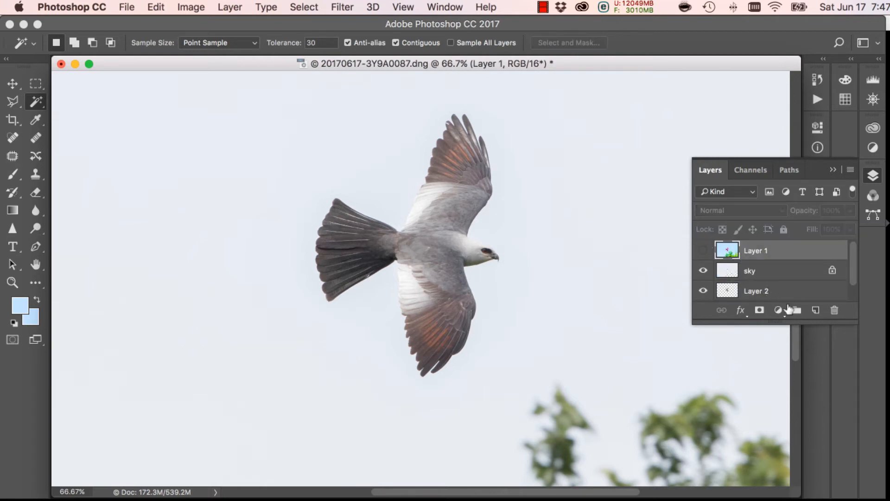
{"action": "left_click", "coordinate": [834, 311]}
{"action": "left_click", "coordinate": [621, 220]}
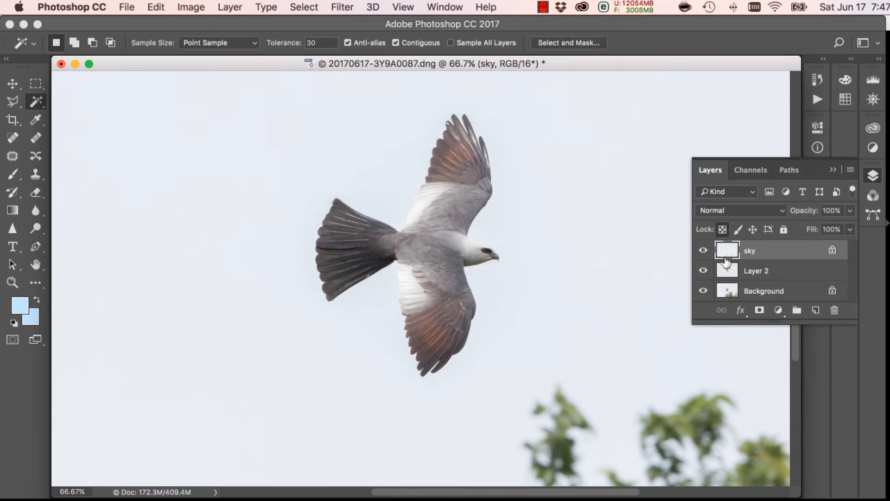
Start a Hue/Saturation adjustment on the sky layer and turn on Colorize.
{"action": "key", "text": "super+equal"}
{"action": "key", "text": "super+equal"}
{"action": "key", "text": "super+equal"}
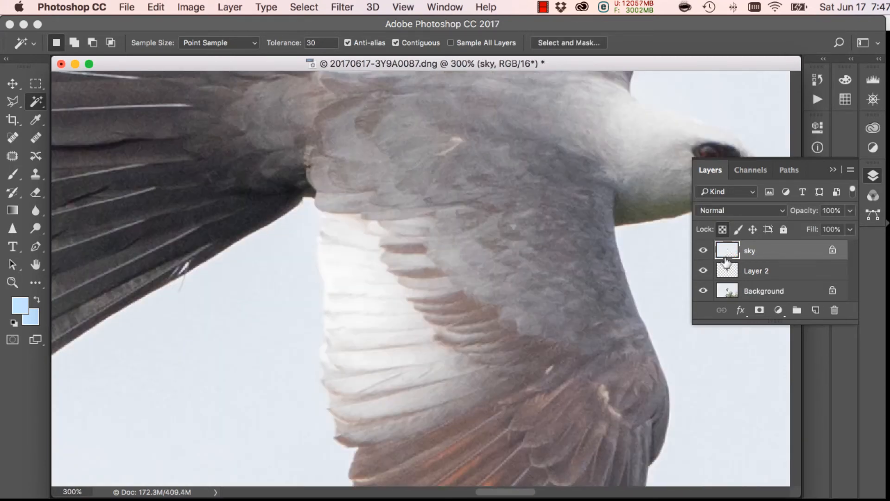
{"action": "left_click_drag", "start_coordinate": [526, 492], "coordinate": [510, 491]}
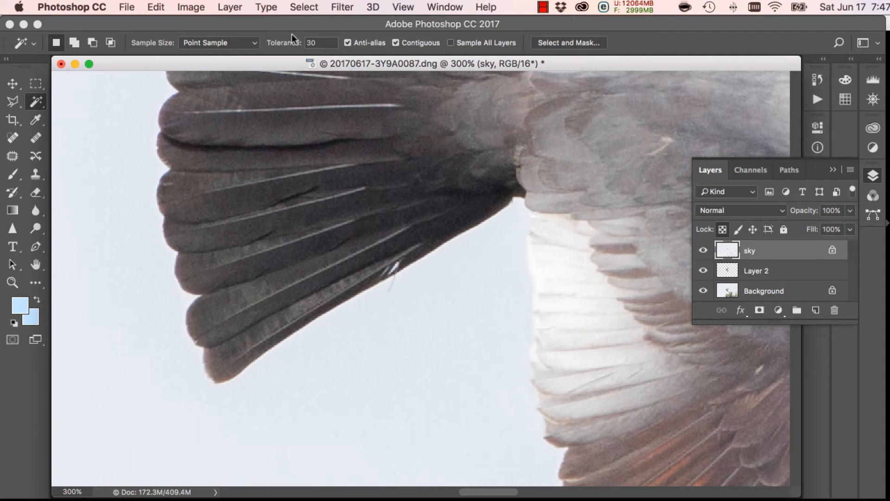
{"action": "left_click", "coordinate": [304, 8]}
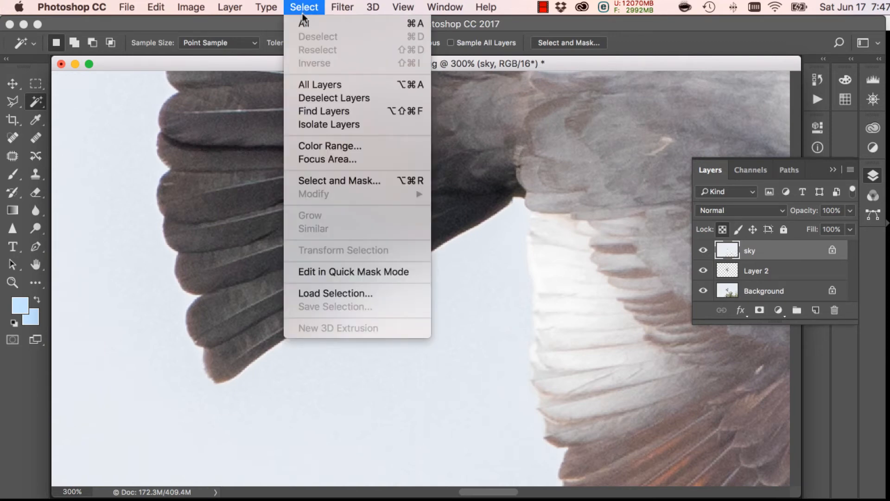
{"action": "mouse_move", "coordinate": [191, 8]}
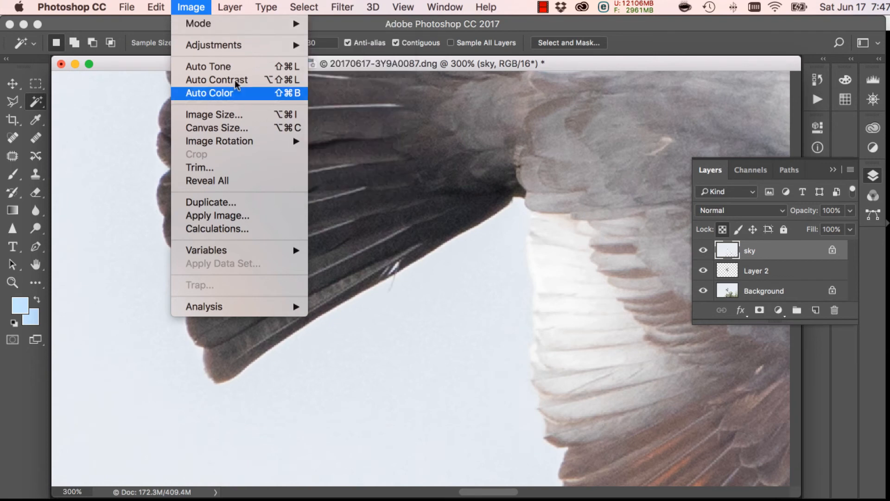
{"action": "mouse_move", "coordinate": [246, 45]}
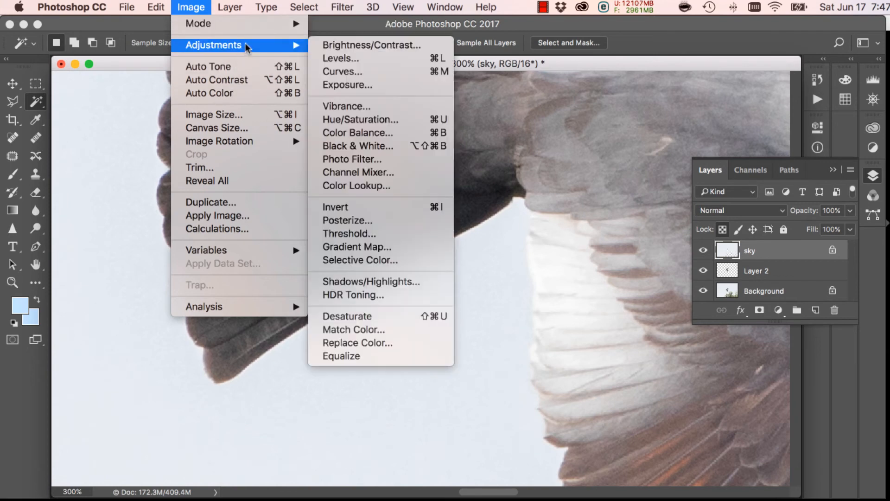
{"action": "left_click", "coordinate": [351, 120]}
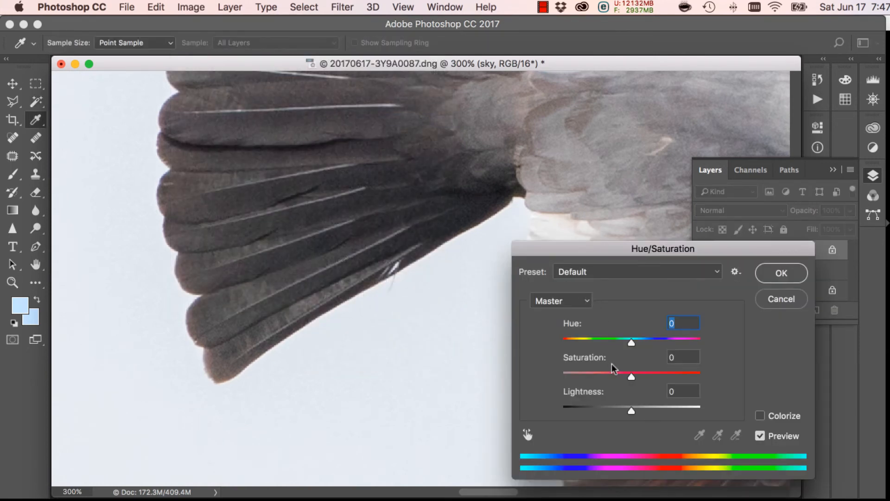
{"action": "left_click_drag", "start_coordinate": [633, 376], "coordinate": [656, 377]}
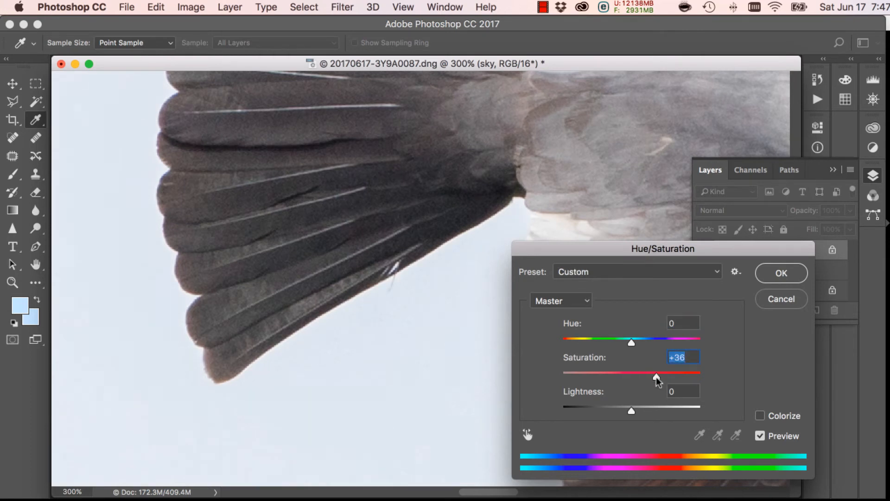
{"action": "left_click", "coordinate": [760, 415]}
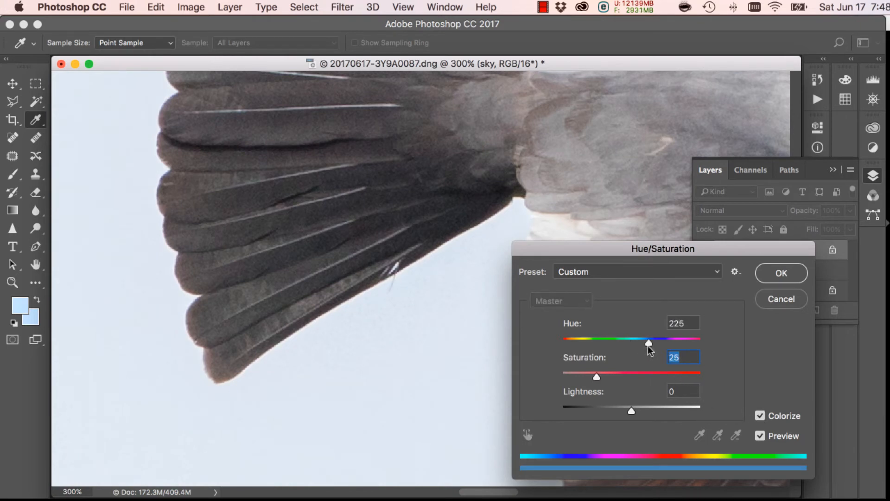
Tint the sky blue with Hue 229 and Saturation 44, and apply the adjustment.
{"action": "left_click_drag", "start_coordinate": [599, 378], "coordinate": [627, 377]}
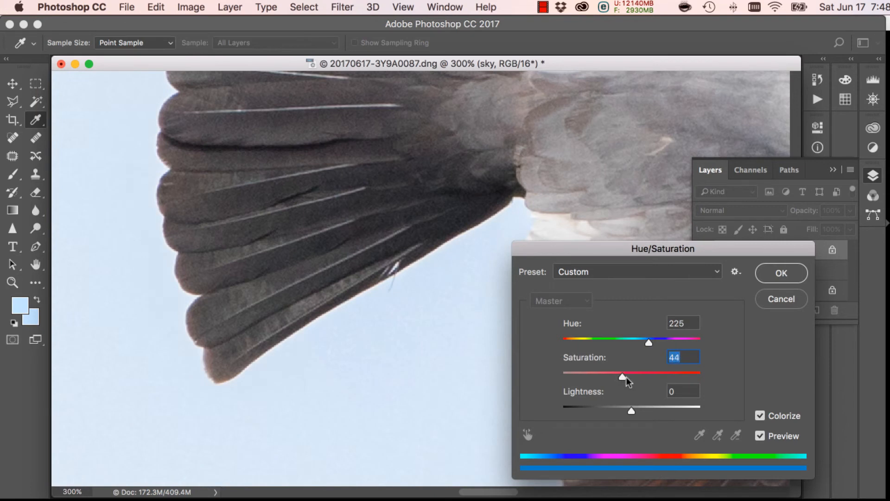
{"action": "left_click_drag", "start_coordinate": [649, 344], "coordinate": [645, 343]}
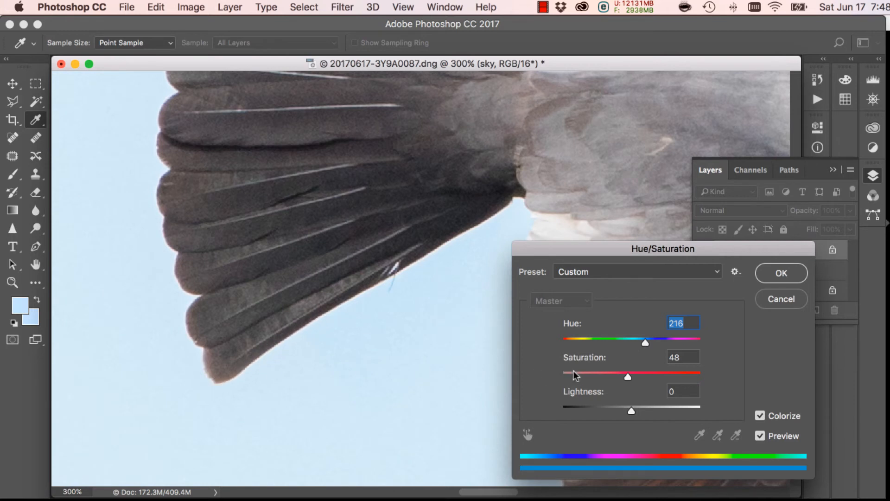
{"action": "left_click_drag", "start_coordinate": [628, 377], "coordinate": [645, 376]}
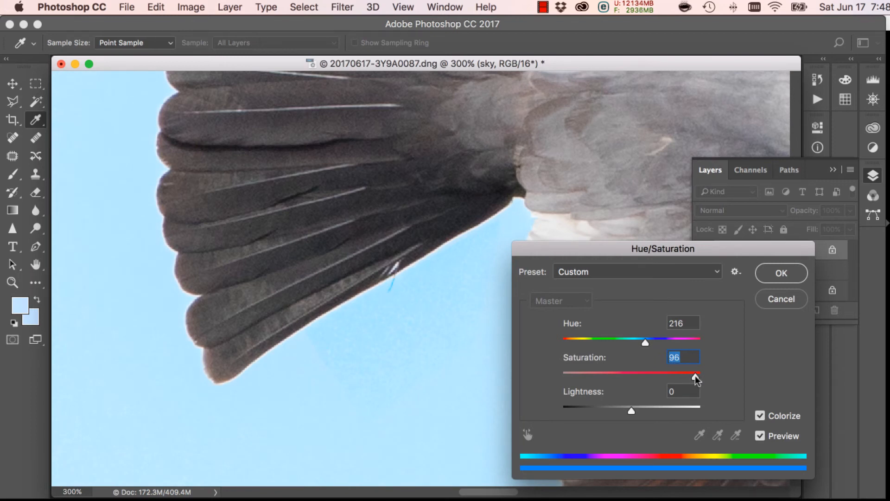
{"action": "left_click_drag", "start_coordinate": [688, 376], "coordinate": [622, 373]}
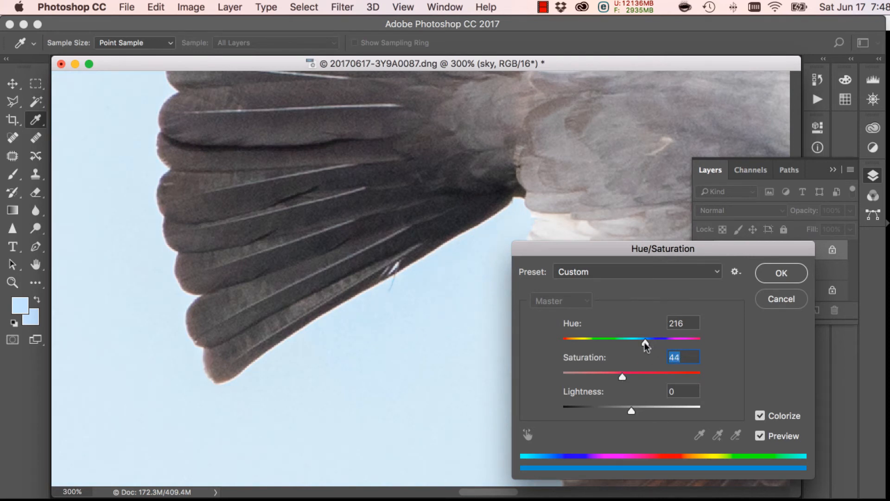
{"action": "left_click_drag", "start_coordinate": [645, 342], "coordinate": [650, 342]}
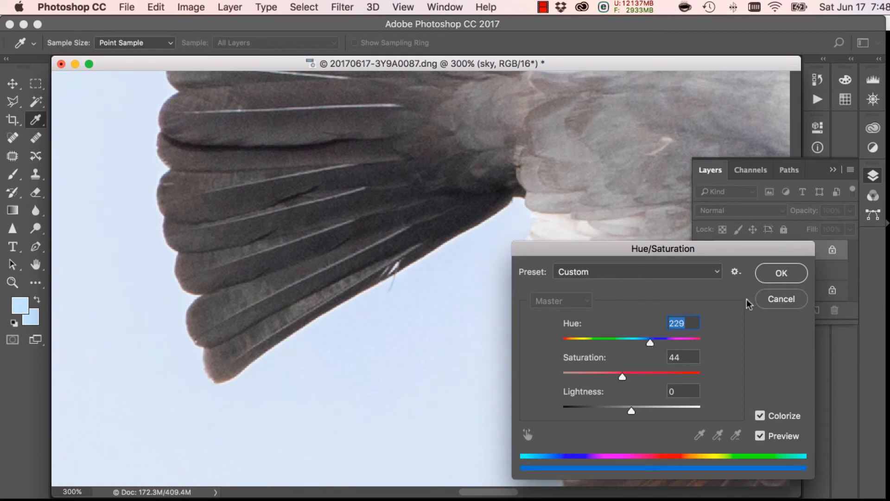
{"action": "left_click", "coordinate": [781, 275]}
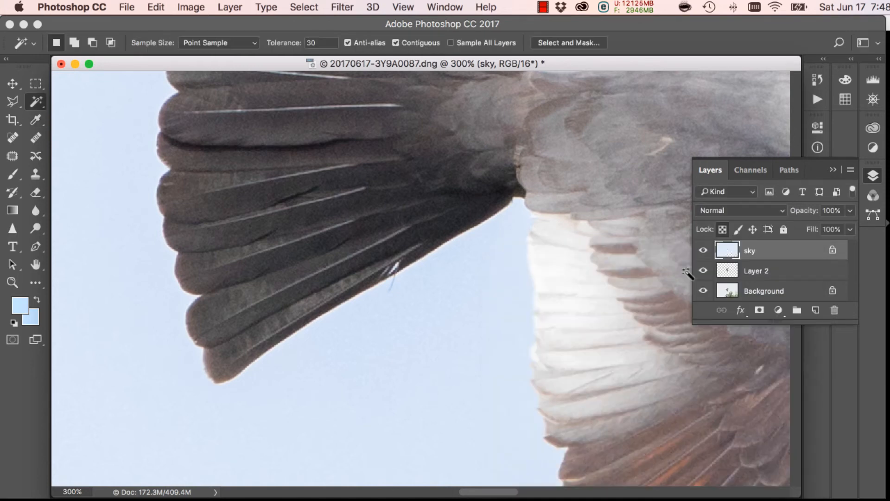
Sharpen the bird on Layer 2 with Smart Sharpen at Amount 330%, Radius 1.0 px, Reduce Noise 10% and Remove Lens Blur.
{"action": "key", "text": "super+minus"}
{"action": "key", "text": "super+minus"}
{"action": "key", "text": "super+minus"}
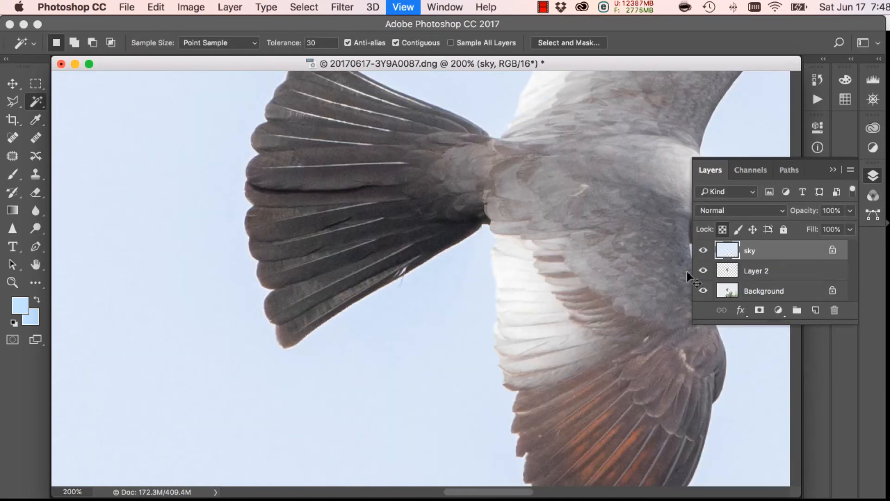
{"action": "left_click", "coordinate": [760, 271]}
{"action": "left_click", "coordinate": [348, 9]}
{"action": "left_click", "coordinate": [349, 8]}
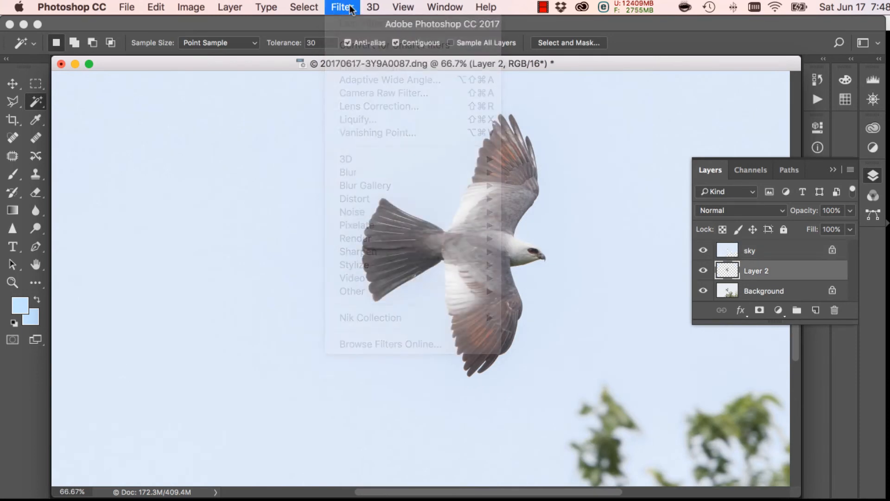
{"action": "left_click", "coordinate": [349, 9]}
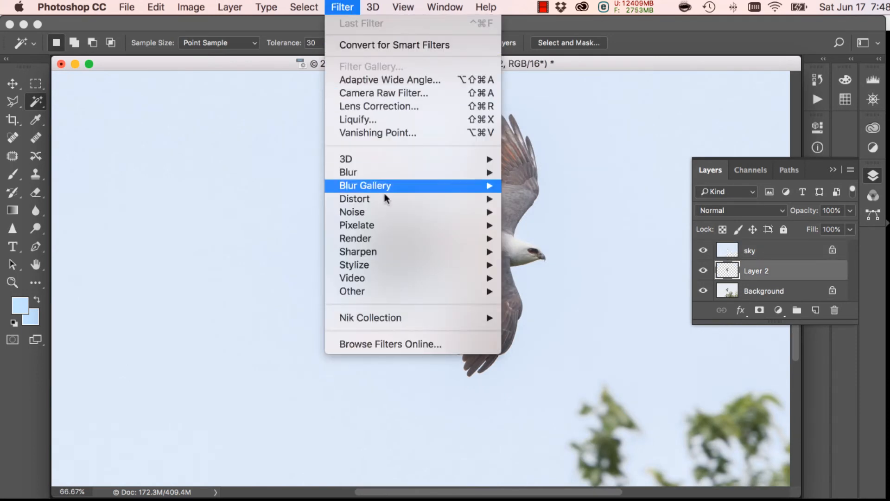
{"action": "mouse_move", "coordinate": [422, 247]}
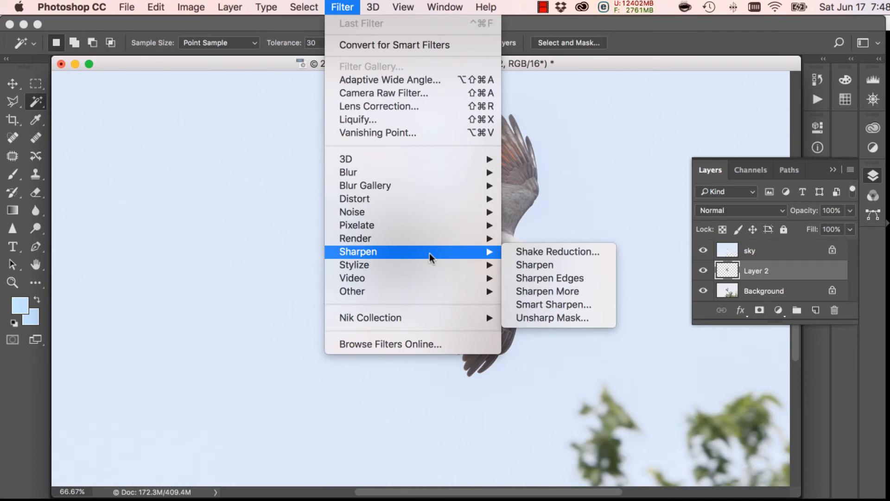
{"action": "left_click", "coordinate": [528, 305]}
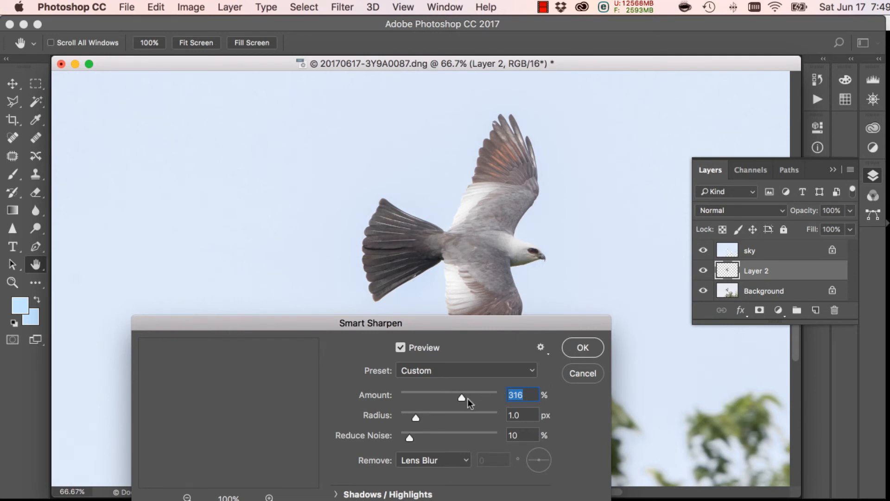
{"action": "mouse_move", "coordinate": [463, 399]}
{"action": "left_mouse_down"}
{"action": "mouse_move", "coordinate": [485, 398]}
{"action": "mouse_move", "coordinate": [464, 399]}
{"action": "left_mouse_up"}
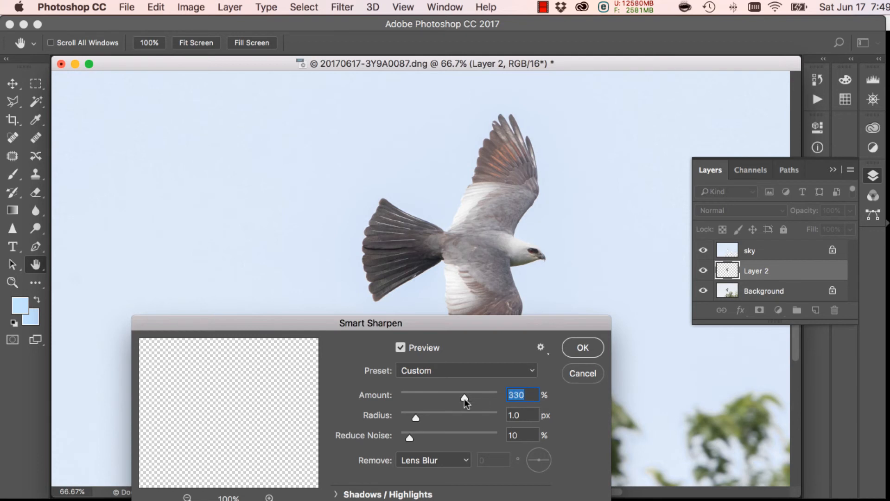
{"action": "left_click", "coordinate": [582, 348]}
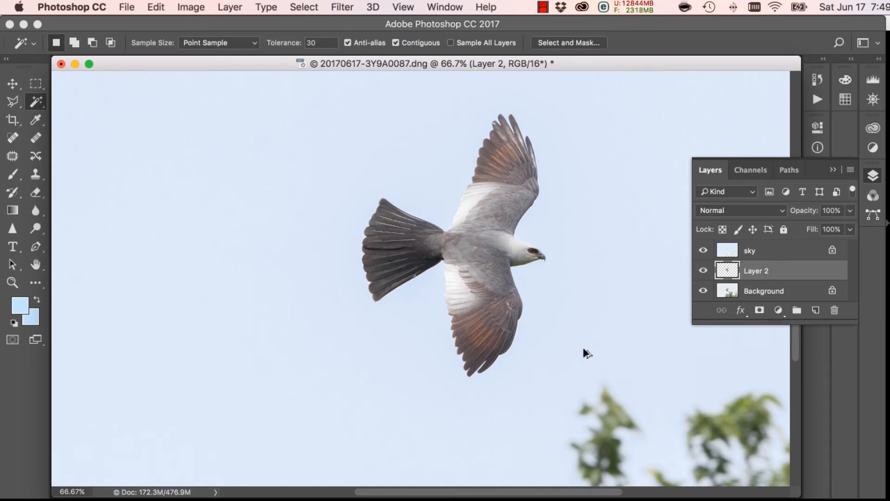
Switch to Lightroom, lower the kite photo's Exposure to -1.50 and open this darker version for editing in Photoshop.
{"action": "key", "text": "super+minus"}
{"action": "key", "text": "super+minus"}
{"action": "key", "text": "super+minus"}
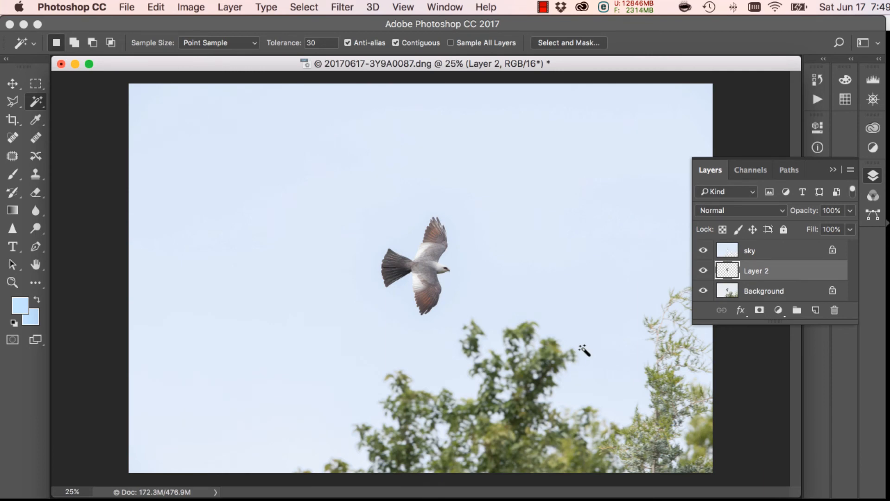
{"action": "key", "text": "super+Tab"}
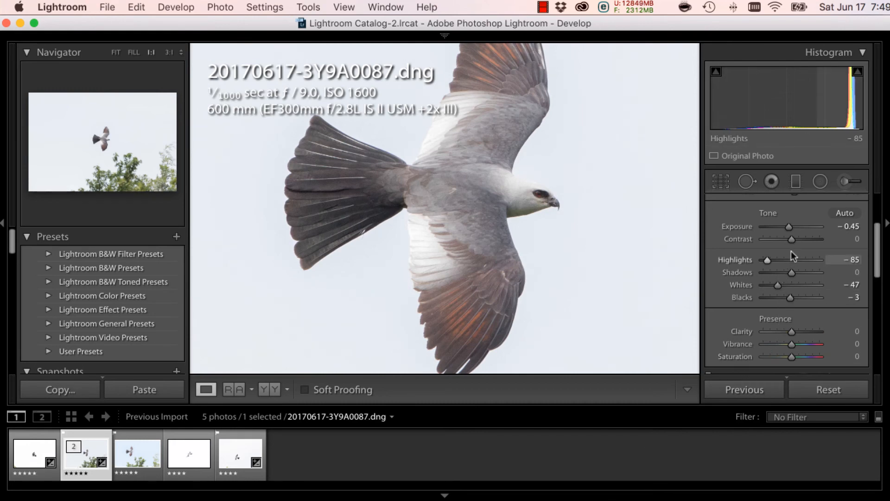
{"action": "left_click_drag", "start_coordinate": [790, 227], "coordinate": [783, 227]}
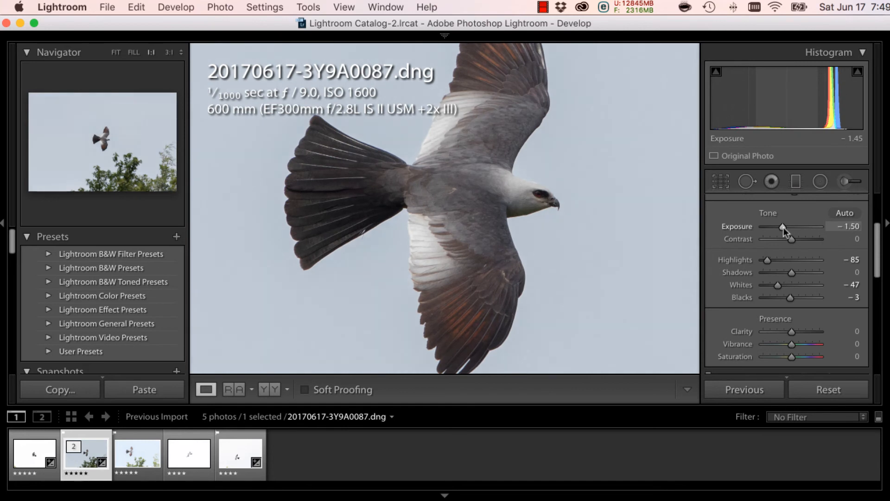
{"action": "right_click", "coordinate": [432, 254]}
{"action": "mouse_move", "coordinate": [540, 312]}
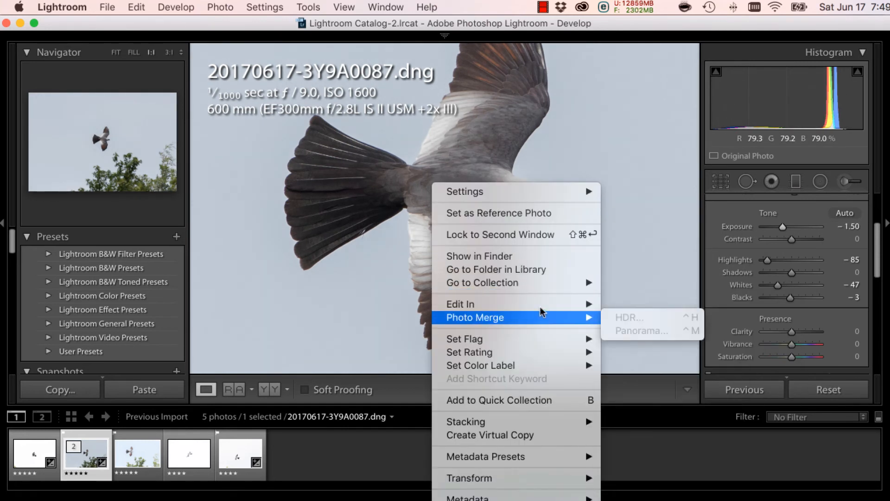
{"action": "mouse_move", "coordinate": [582, 304]}
{"action": "left_click", "coordinate": [629, 305]}
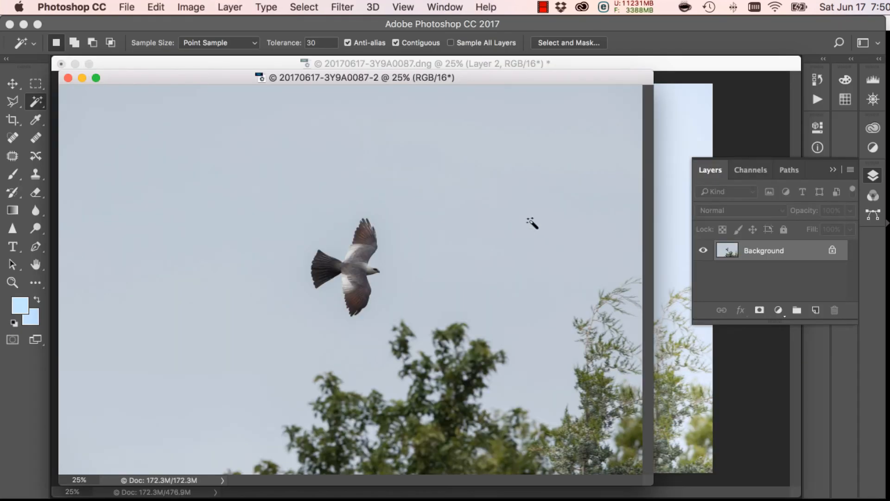
Copy the darker photo with the Move tool into the layered 20170617-3Y9A0087.dng document as a new layer.
{"action": "left_click", "coordinate": [18, 85]}
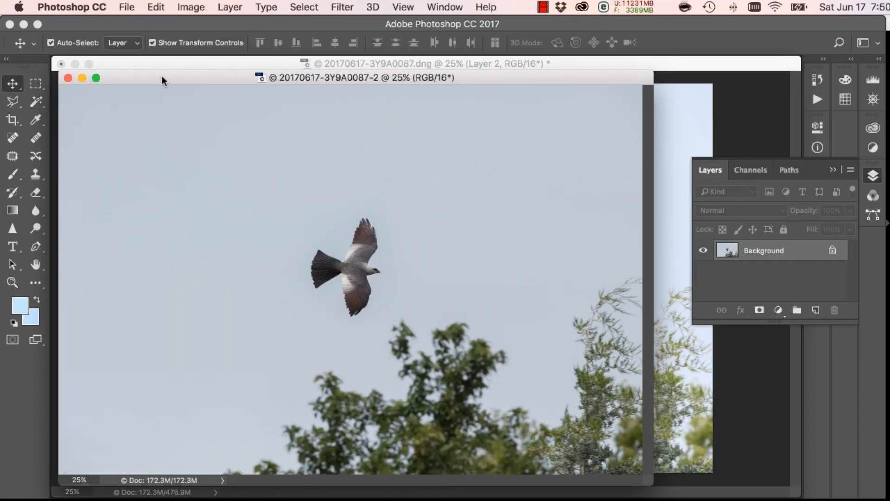
{"action": "left_click_drag", "start_coordinate": [163, 78], "coordinate": [301, 137]}
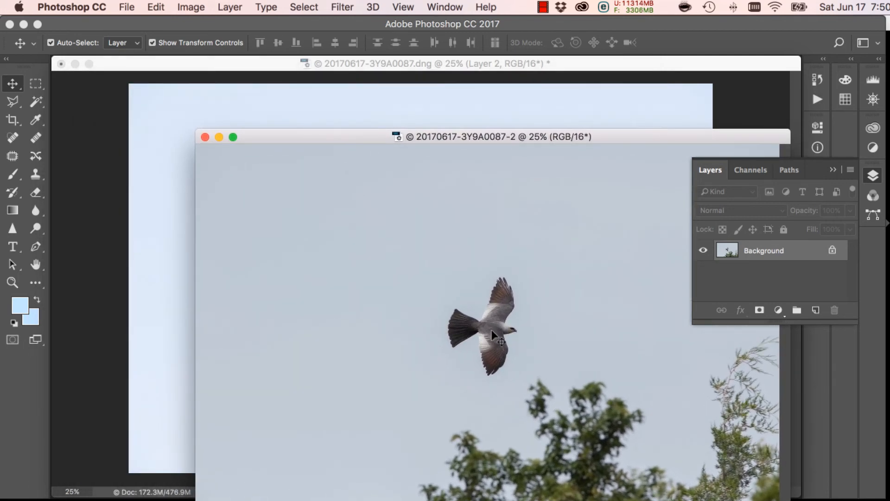
{"action": "left_click_drag", "start_coordinate": [492, 331], "coordinate": [281, 269]}
{"action": "key", "text": "super+z"}
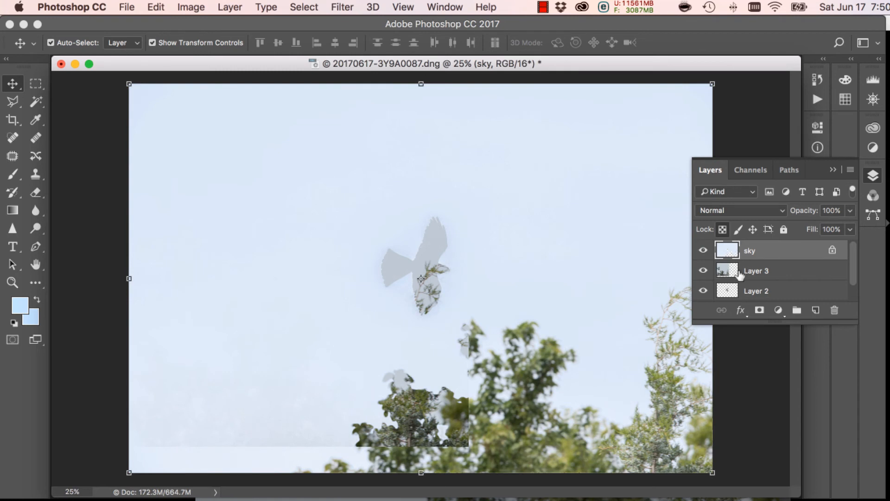
Place Layer 3 above the sky layer and align it with the edges of the canvas.
{"action": "left_click_drag", "start_coordinate": [727, 274], "coordinate": [723, 249]}
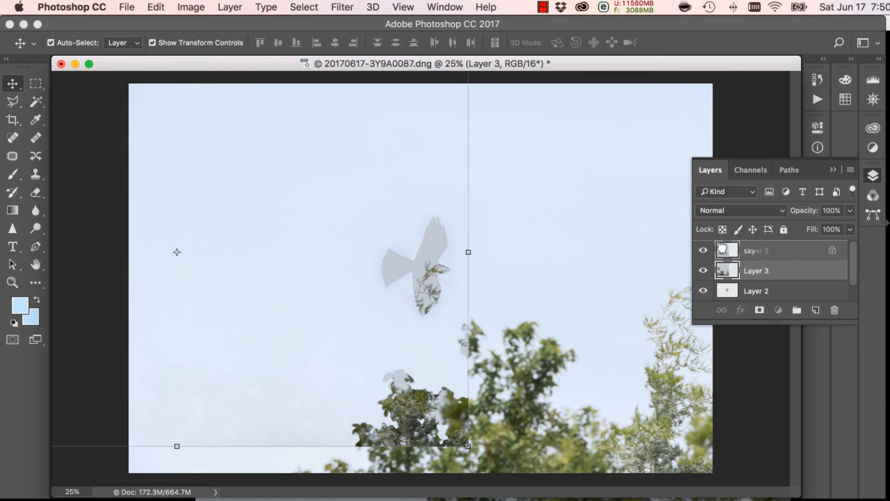
{"action": "left_click_drag", "start_coordinate": [324, 236], "coordinate": [569, 266]}
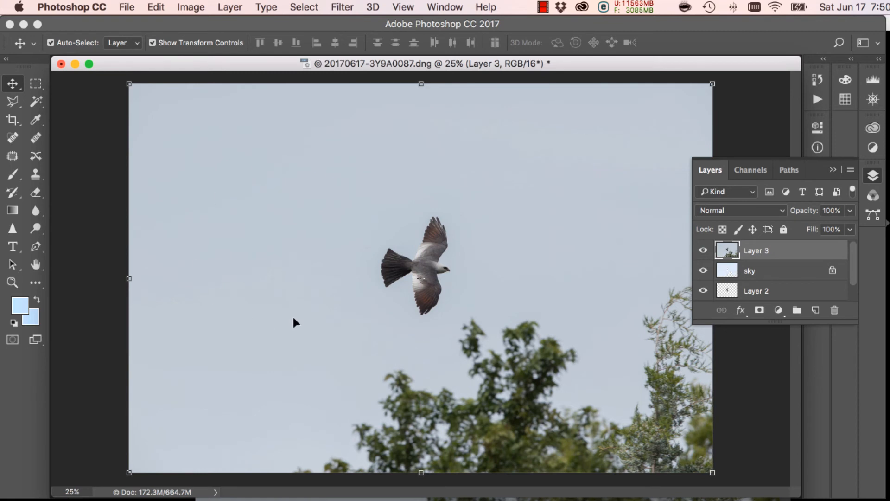
{"action": "left_click_drag", "start_coordinate": [318, 318], "coordinate": [370, 318]}
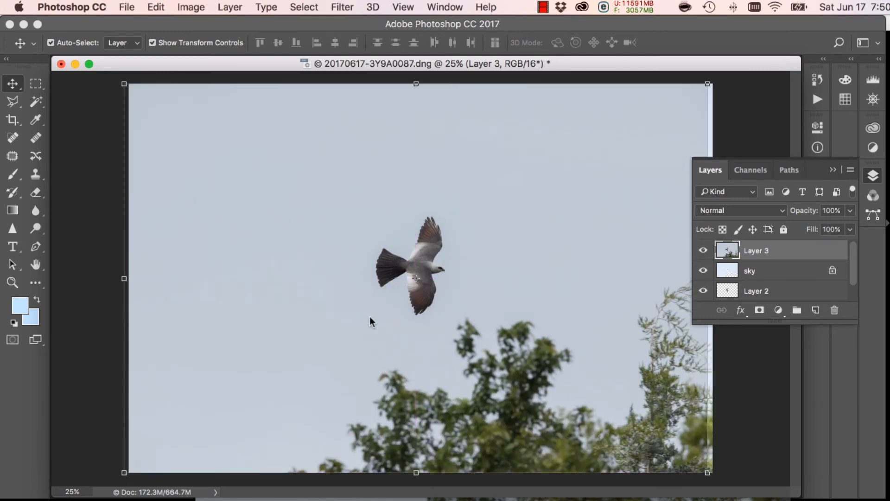
{"action": "left_click_drag", "start_coordinate": [372, 318], "coordinate": [376, 317]}
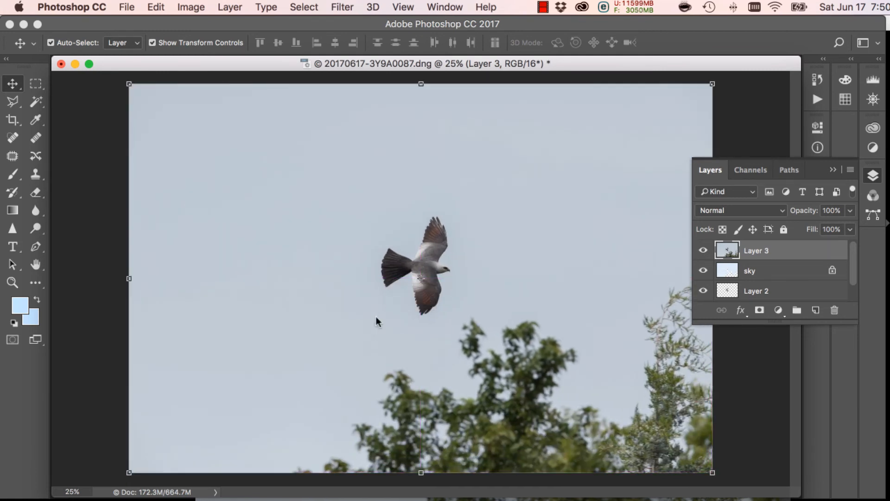
Add a white layer mask to Layer 3.
{"action": "left_click", "coordinate": [759, 311]}
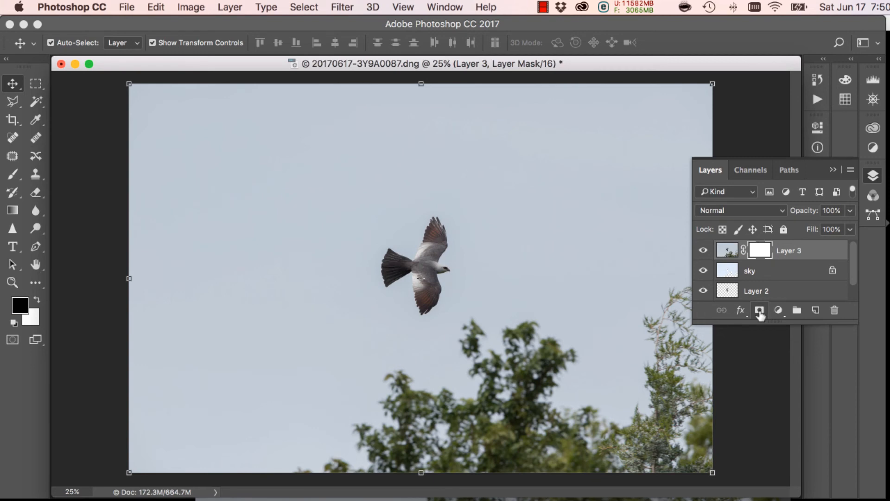
{"action": "key", "text": "super+equal"}
{"action": "key", "text": "super+equal"}
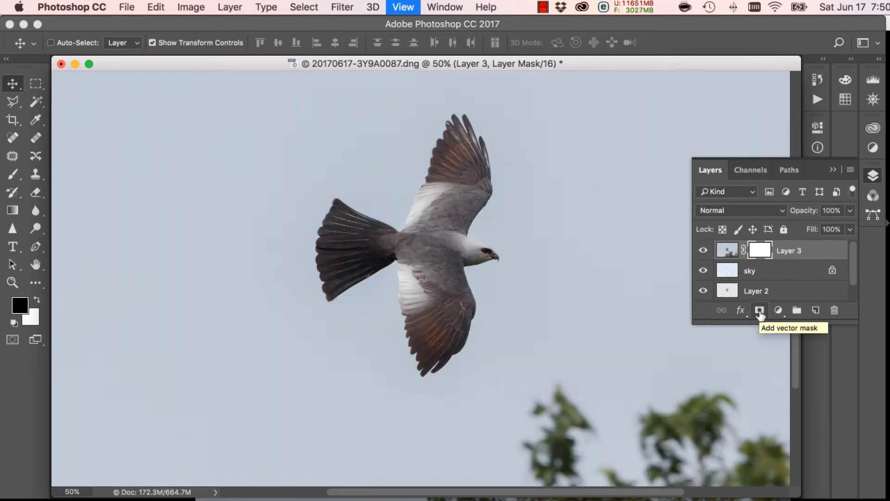
Fill Layer 3's mask with black using the Paint Bucket to hide the darker exposure.
{"action": "key", "text": "super+equal"}
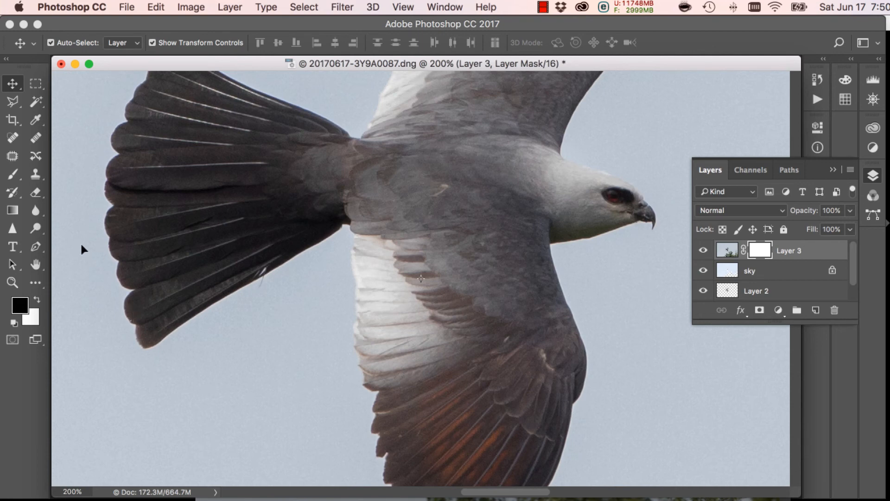
{"action": "left_click", "coordinate": [14, 176]}
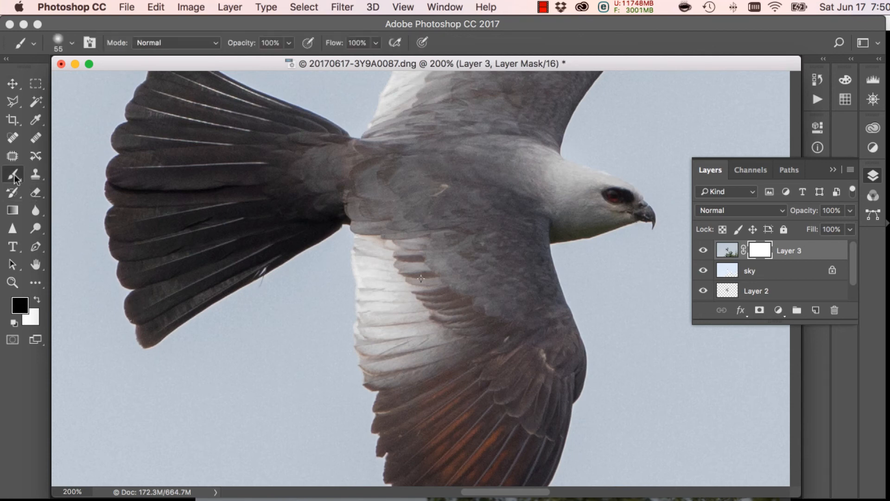
{"action": "key", "text": "g"}
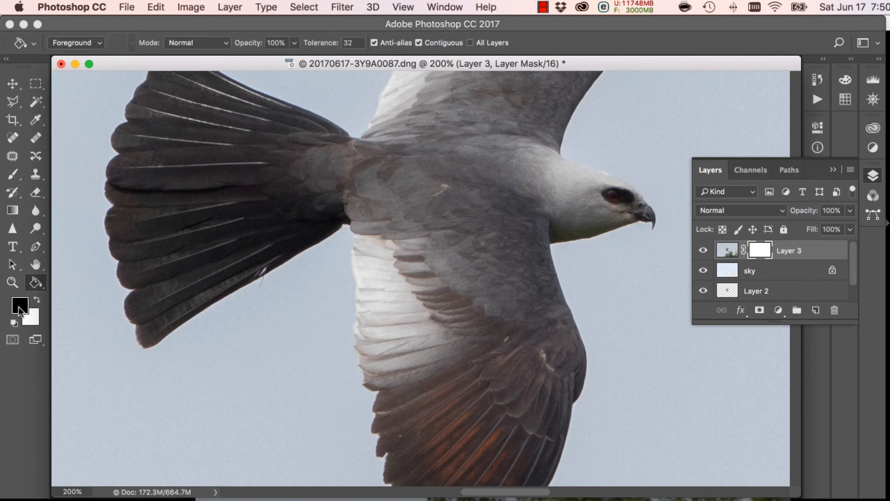
{"action": "left_click", "coordinate": [402, 223]}
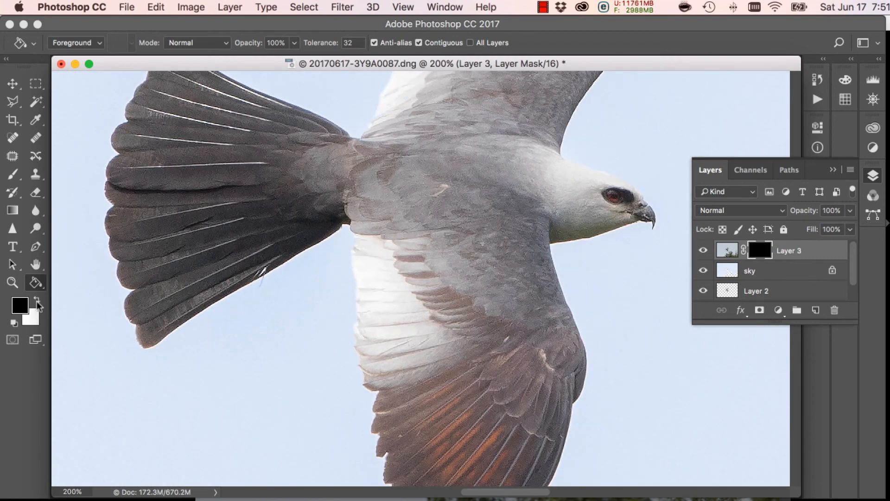
Paint white on Layer 3's mask over the lower wing's white patch, then refine the patch's feather edge with a 31 px black brush.
{"action": "left_click", "coordinate": [13, 174]}
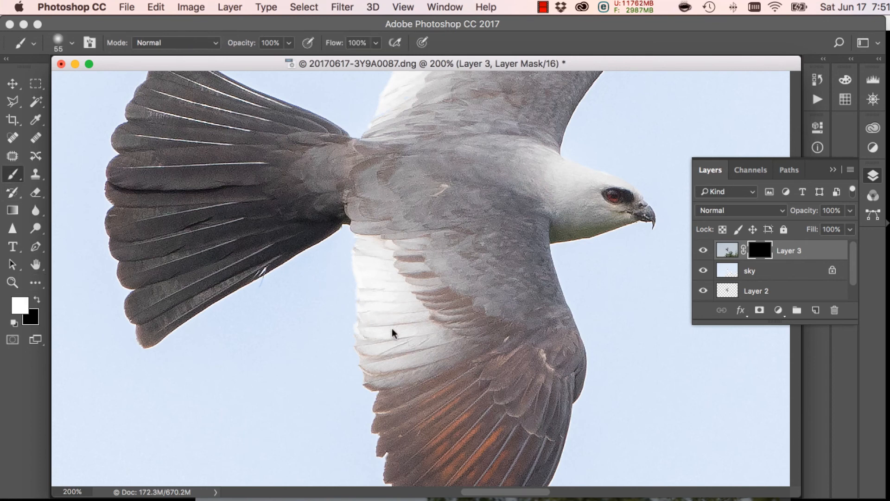
{"action": "mouse_move", "coordinate": [392, 330]}
{"action": "left_mouse_down"}
{"action": "mouse_move", "coordinate": [374, 252]}
{"action": "mouse_move", "coordinate": [382, 366]}
{"action": "mouse_move", "coordinate": [418, 350]}
{"action": "mouse_move", "coordinate": [379, 255]}
{"action": "mouse_move", "coordinate": [423, 346]}
{"action": "mouse_move", "coordinate": [377, 295]}
{"action": "left_mouse_up"}
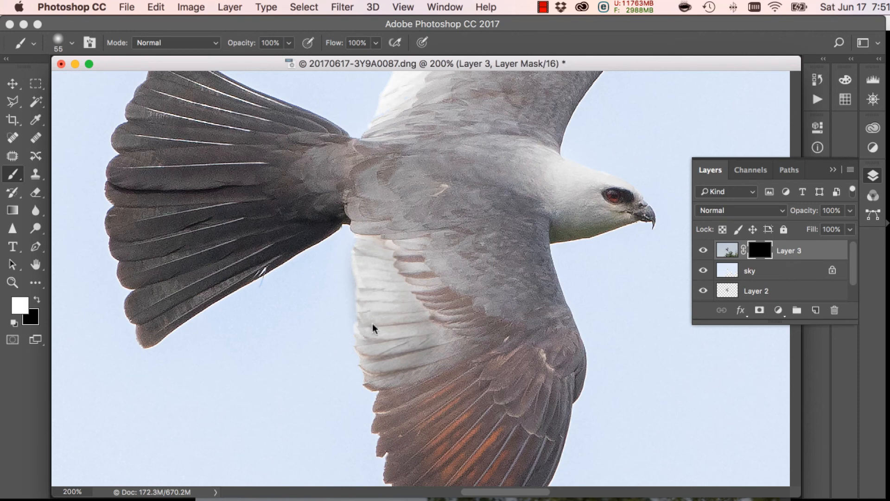
{"action": "left_click", "coordinate": [72, 43]}
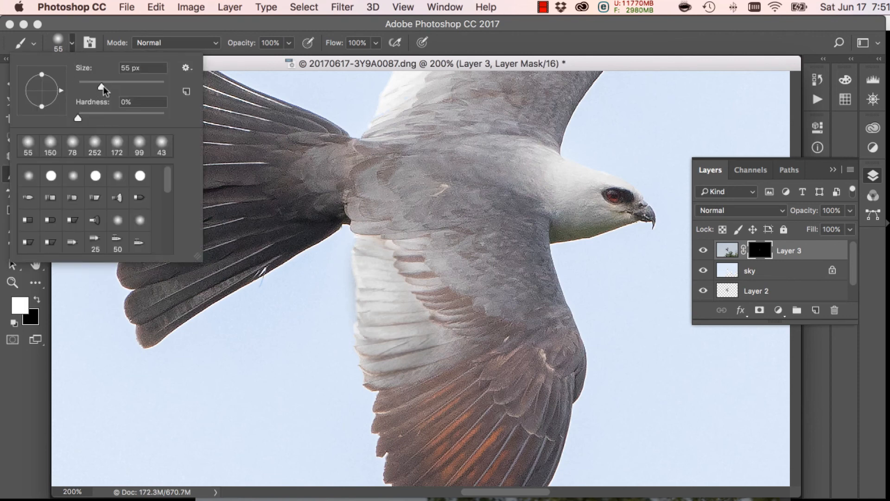
{"action": "left_click_drag", "start_coordinate": [98, 86], "coordinate": [91, 88]}
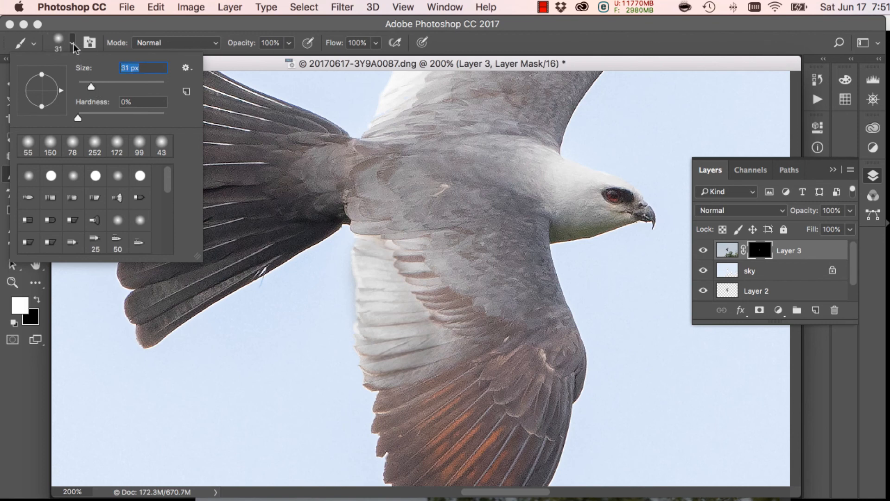
{"action": "left_click", "coordinate": [72, 43]}
{"action": "left_click", "coordinate": [34, 301]}
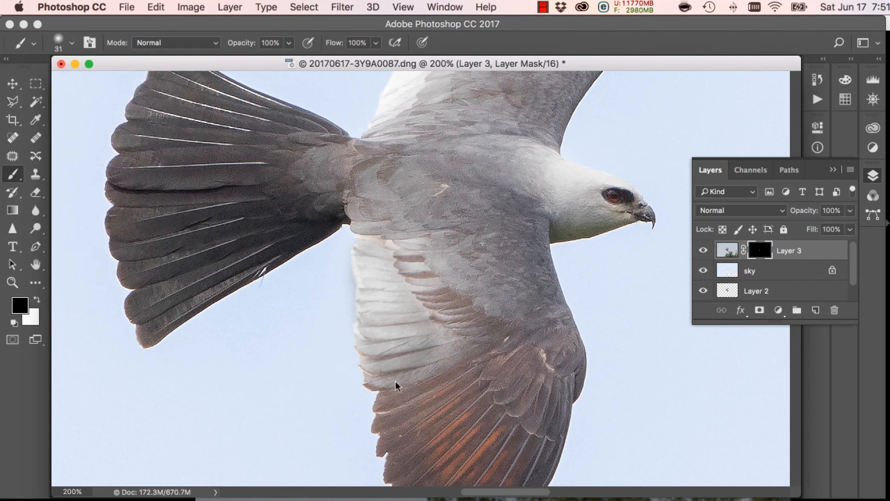
{"action": "mouse_move", "coordinate": [393, 366]}
{"action": "left_mouse_down"}
{"action": "mouse_move", "coordinate": [422, 363]}
{"action": "mouse_move", "coordinate": [393, 364]}
{"action": "mouse_move", "coordinate": [380, 350]}
{"action": "mouse_move", "coordinate": [433, 343]}
{"action": "mouse_move", "coordinate": [361, 346]}
{"action": "mouse_move", "coordinate": [382, 351]}
{"action": "mouse_move", "coordinate": [375, 359]}
{"action": "mouse_move", "coordinate": [447, 357]}
{"action": "left_mouse_up"}
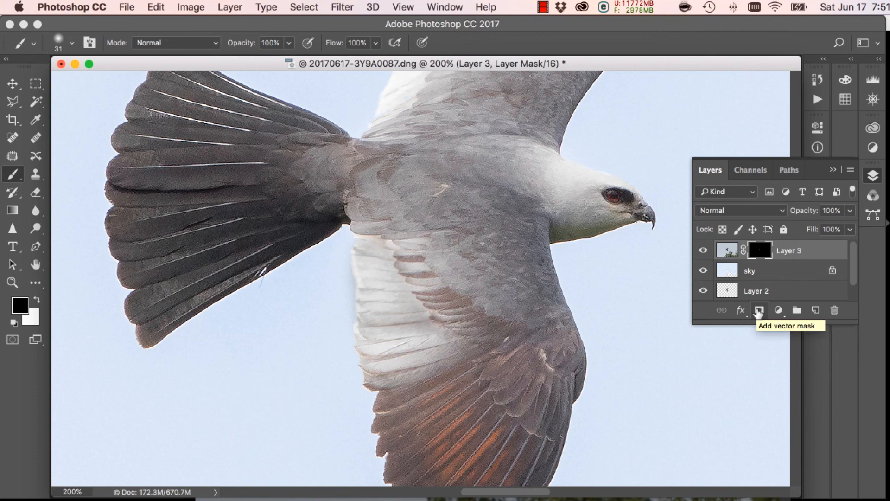
Delete Layer 3, the darker exposure, together with its mask.
{"action": "key", "text": "super+minus"}
{"action": "key", "text": "super+minus"}
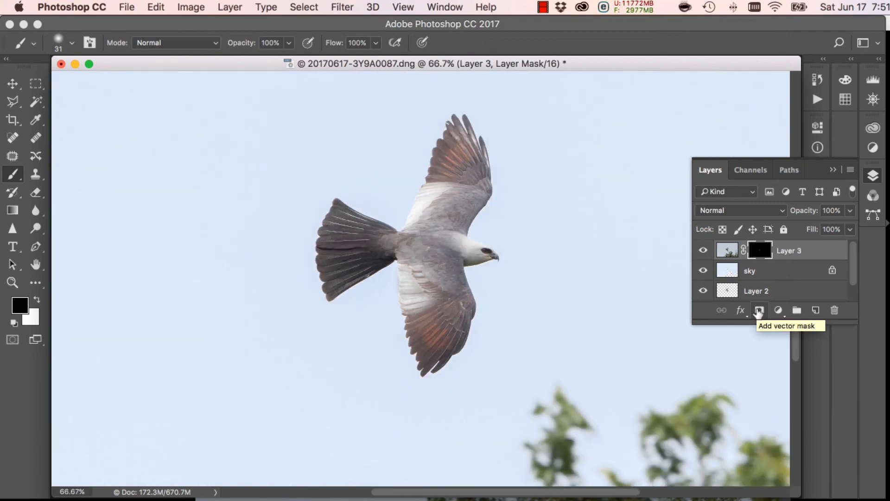
{"action": "key", "text": "super+minus"}
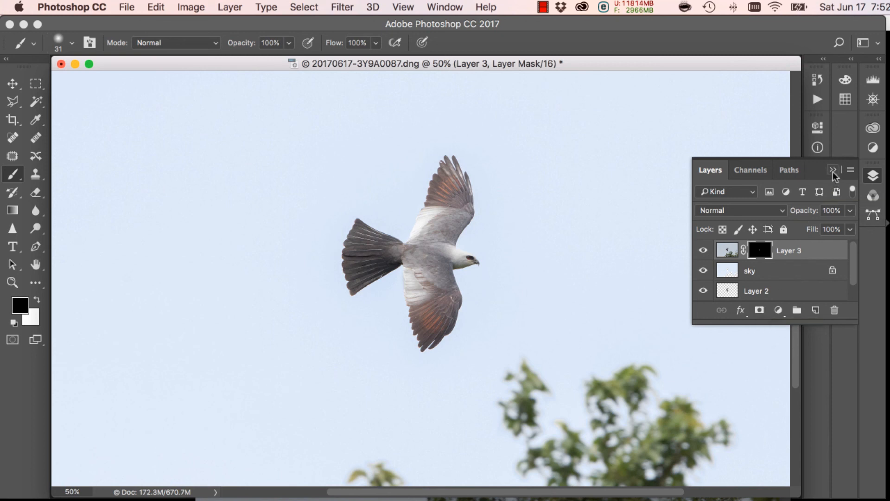
{"action": "left_click", "coordinate": [727, 253]}
{"action": "left_click", "coordinate": [835, 311]}
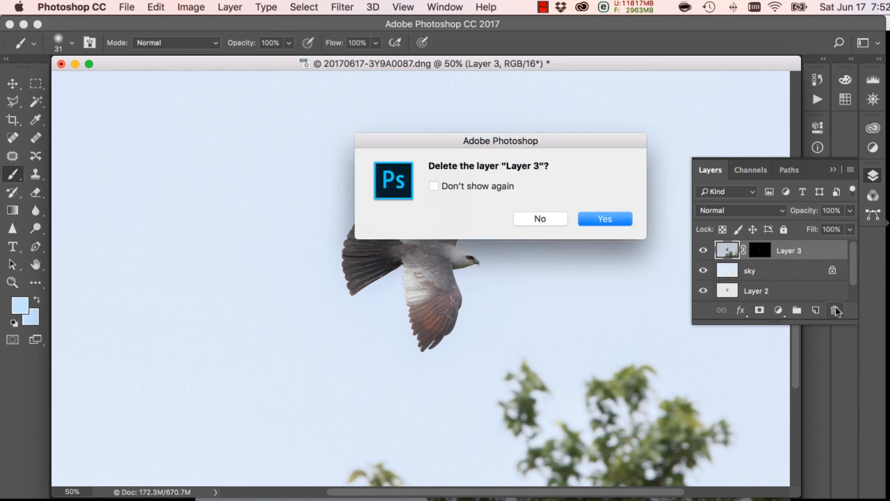
{"action": "left_click", "coordinate": [585, 219]}
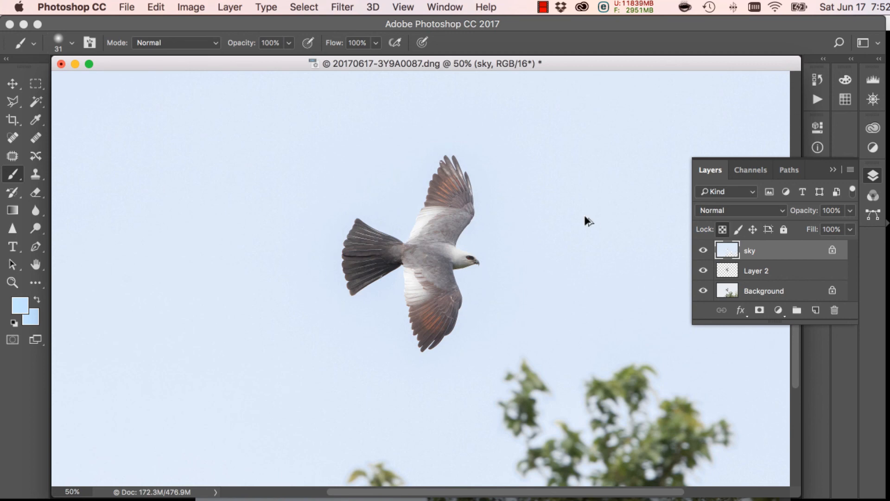
Close the darker 20170617-3Y9A0087-2 document without saving its changes.
{"action": "key", "text": "super+minus"}
{"action": "key", "text": "super+minus"}
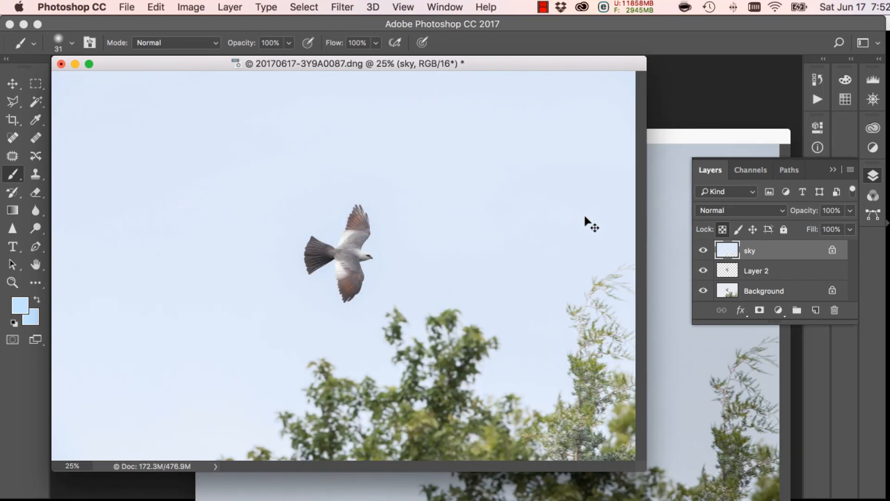
{"action": "left_click", "coordinate": [677, 138]}
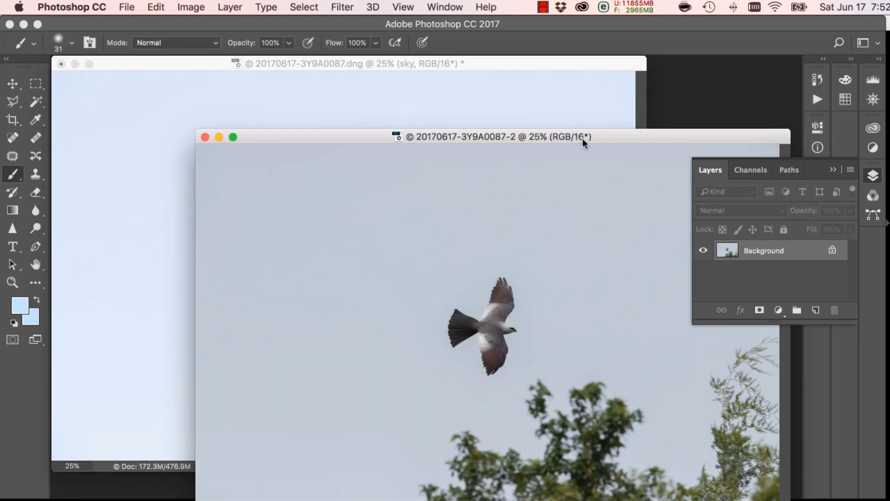
{"action": "left_click", "coordinate": [207, 138]}
{"action": "left_click", "coordinate": [440, 215]}
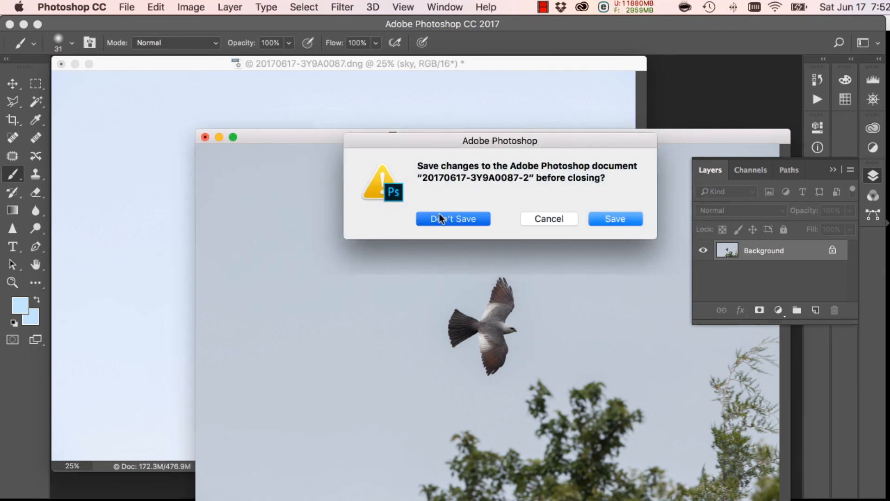
Crop the layered kite photo to a rectangular selection around the bird and treetops, trimming empty sky and part of the trees.
{"action": "left_click", "coordinate": [36, 83]}
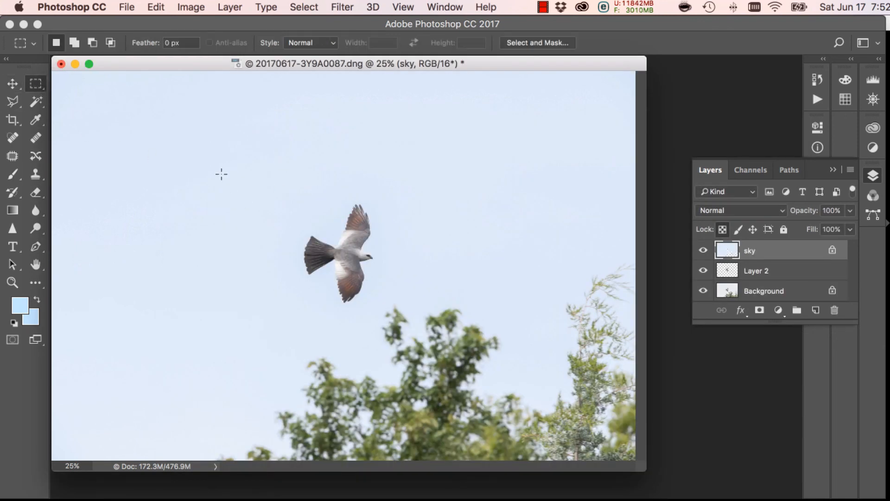
{"action": "left_click_drag", "start_coordinate": [198, 156], "coordinate": [634, 385]}
{"action": "key", "text": "space"}
{"action": "left_click", "coordinate": [190, 7]}
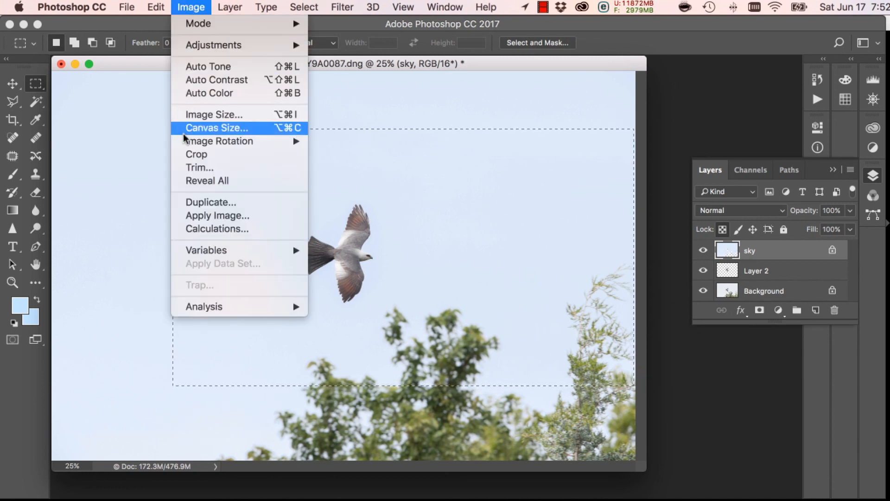
{"action": "left_click", "coordinate": [194, 156]}
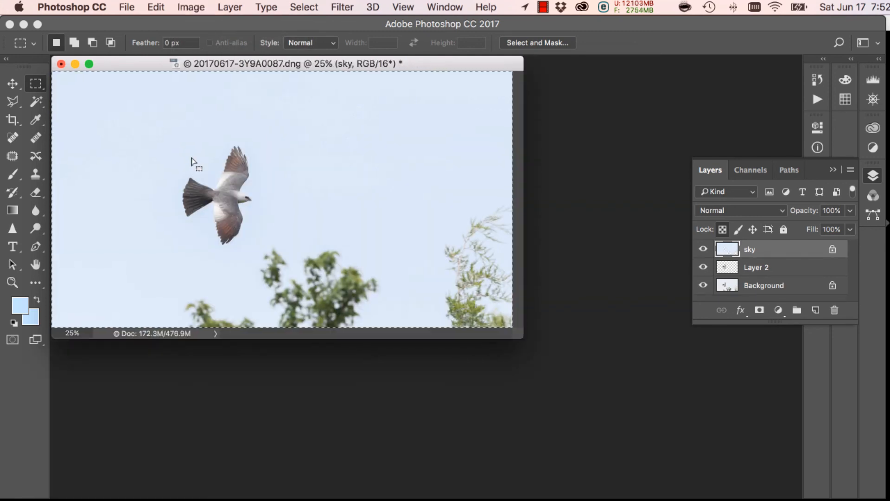